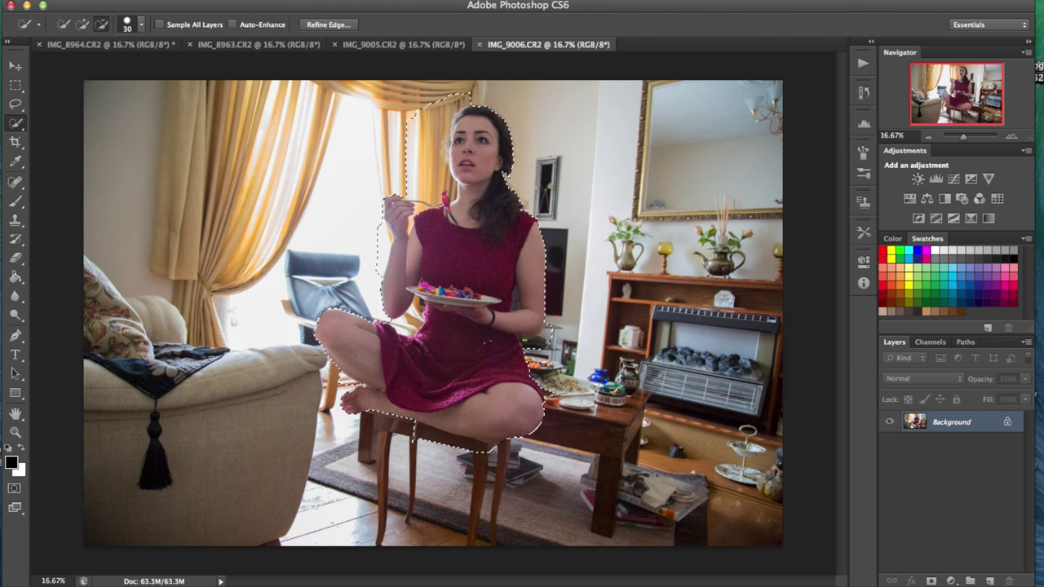
Copy the selected woman from IMG_9006 and paste her into IMG_8964 as Layer 1
scroll(481, 98, up, 1)
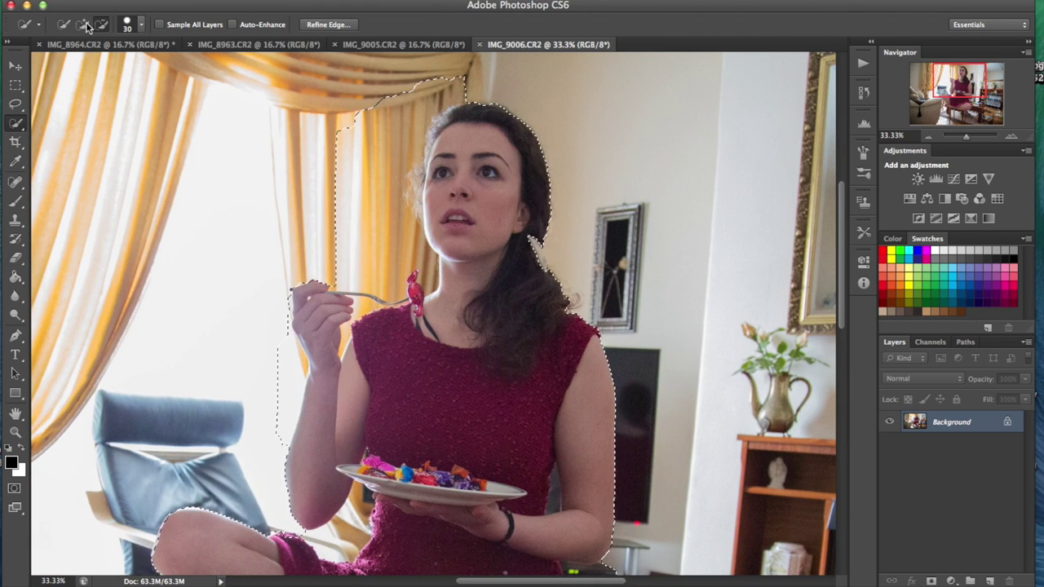
key(ctrl+c)
click(114, 44)
key(ctrl+v)
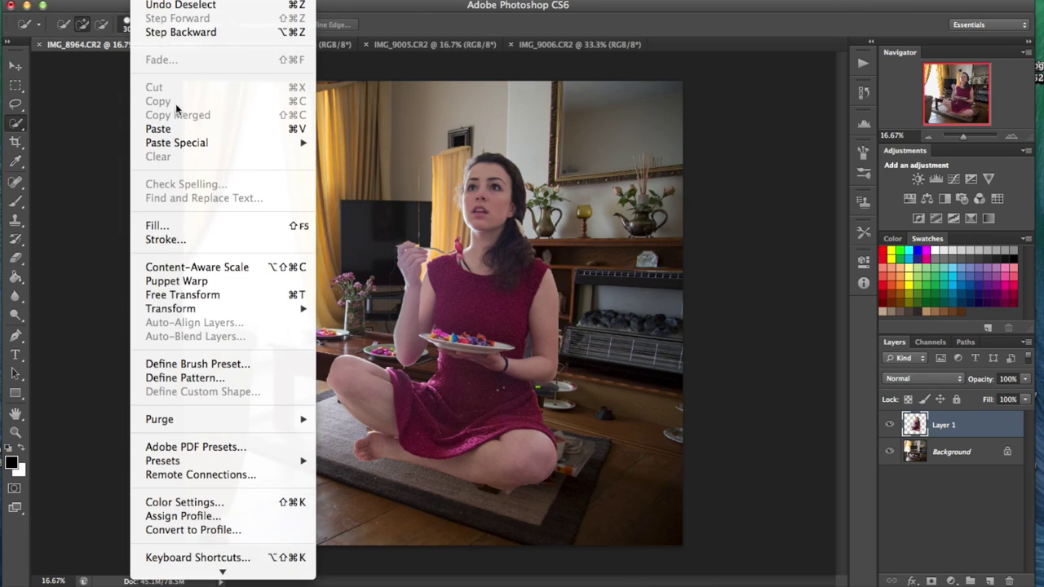
Scale down, raise and tilt Layer 1 so the woman floats above the coffee table
click(187, 293)
drag(563, 489, 500, 336)
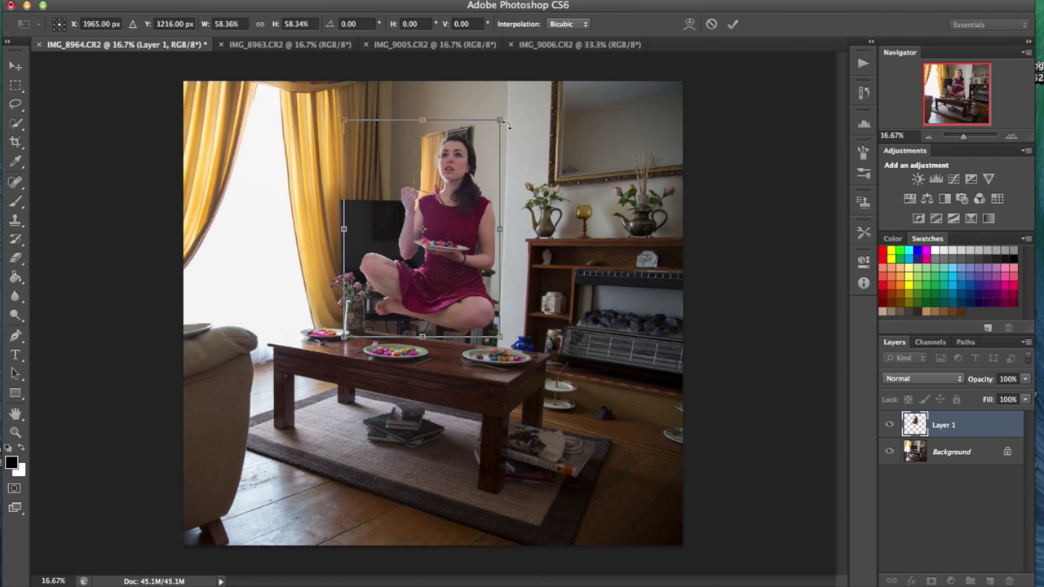
mouse_move(457, 245)
mouse_down()
mouse_move(346, 326)
mouse_move(452, 277)
mouse_up()
click(732, 24)
Zoom in and erase the leftover background fringe beside the woman's hair
key(w)
click(1012, 135)
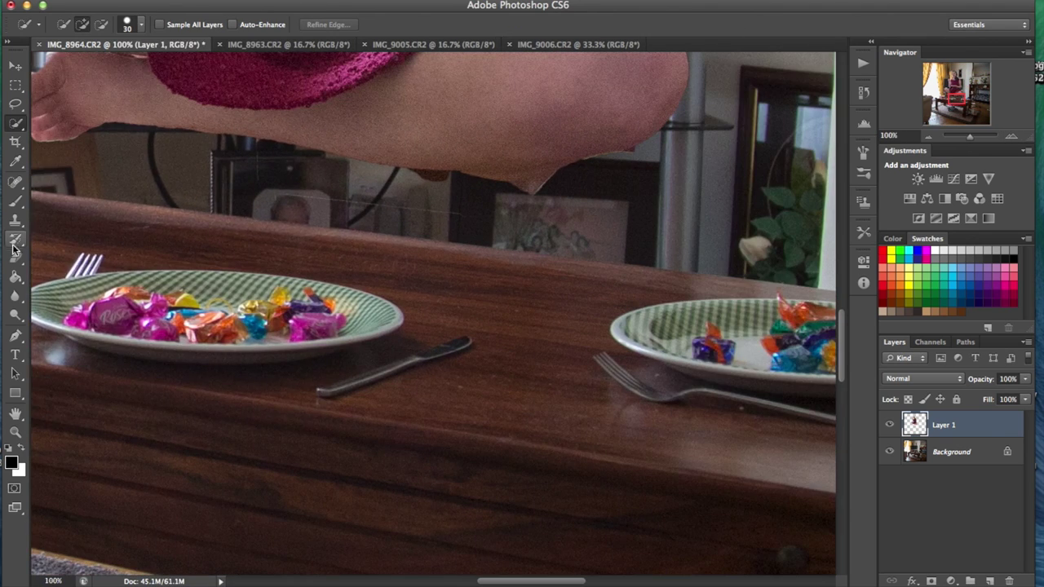
key(e)
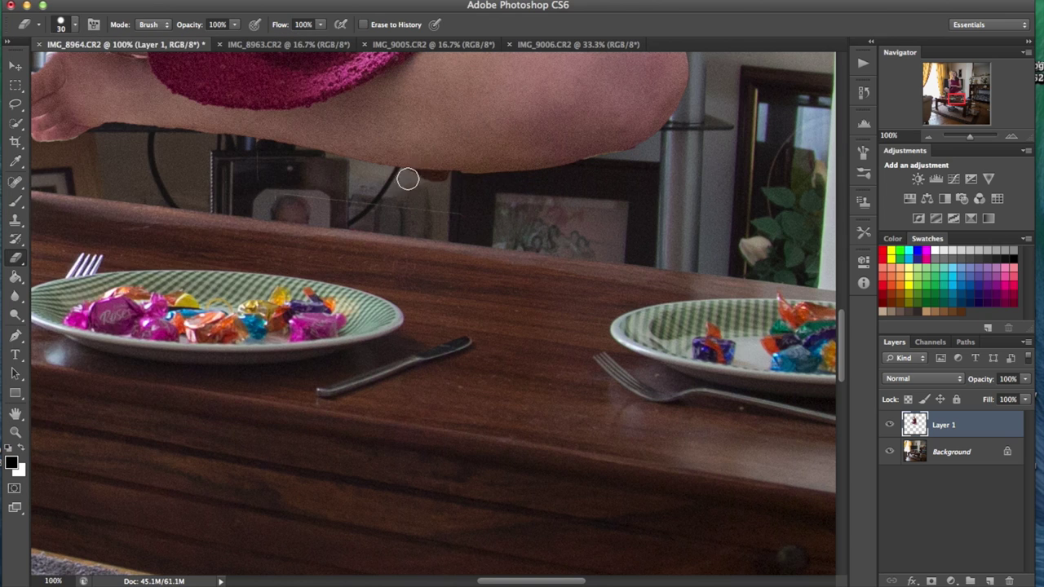
scroll(408, 179, up, 5)
scroll(408, 178, left, 5)
scroll(294, 239, up, 5)
scroll(295, 239, left, 3)
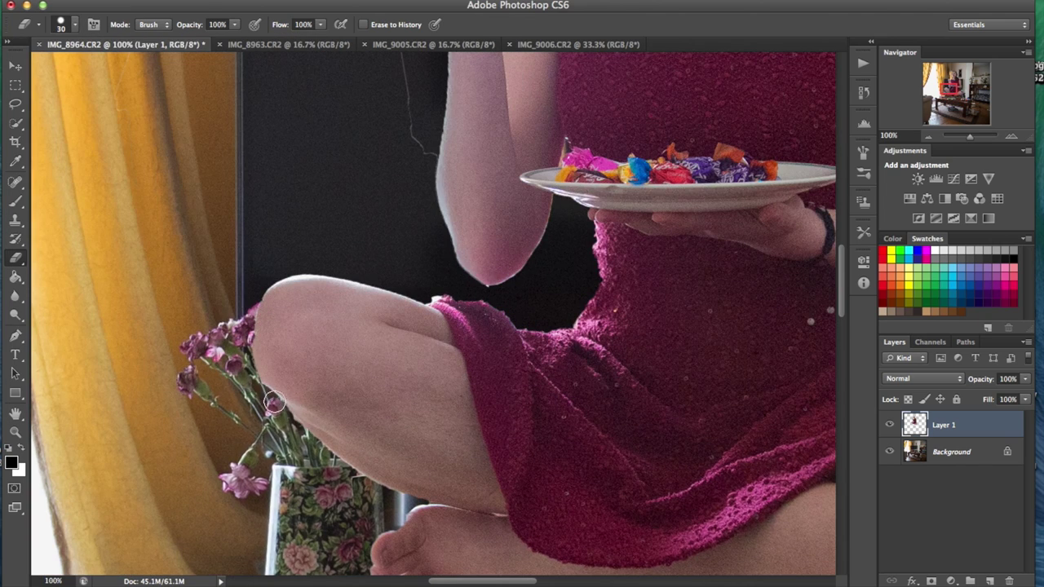
scroll(317, 428, up, 8)
scroll(317, 428, right, 6)
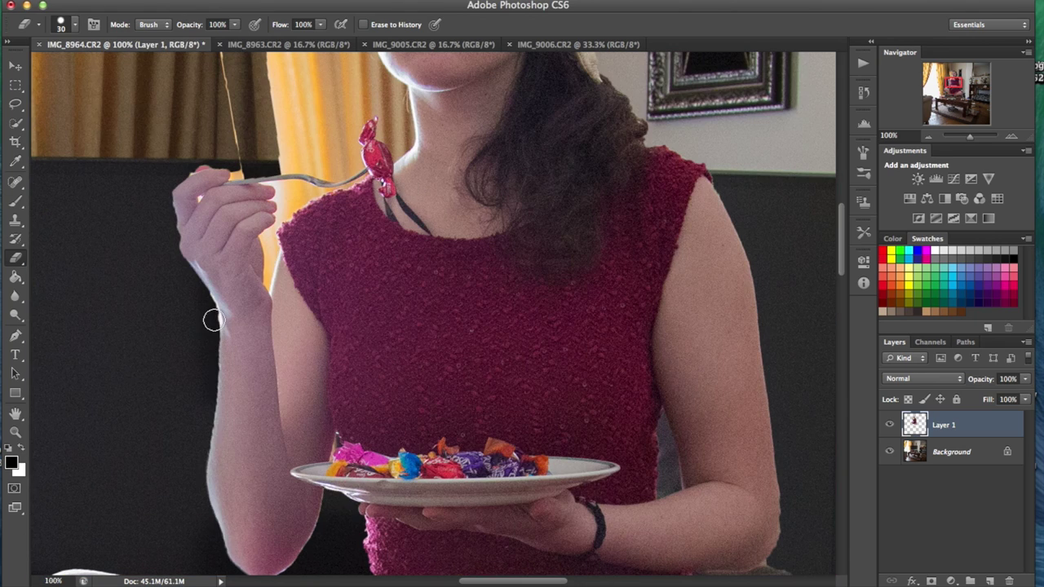
scroll(625, 285, down, 5)
scroll(624, 286, right, 4)
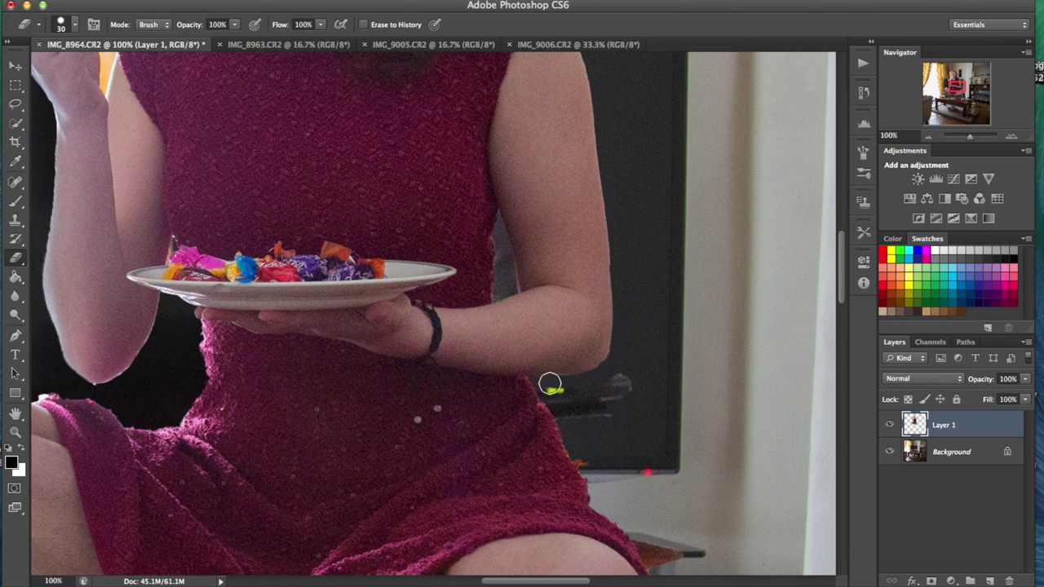
scroll(602, 404, up, 10)
scroll(602, 404, left, 3)
drag(326, 123, 348, 76)
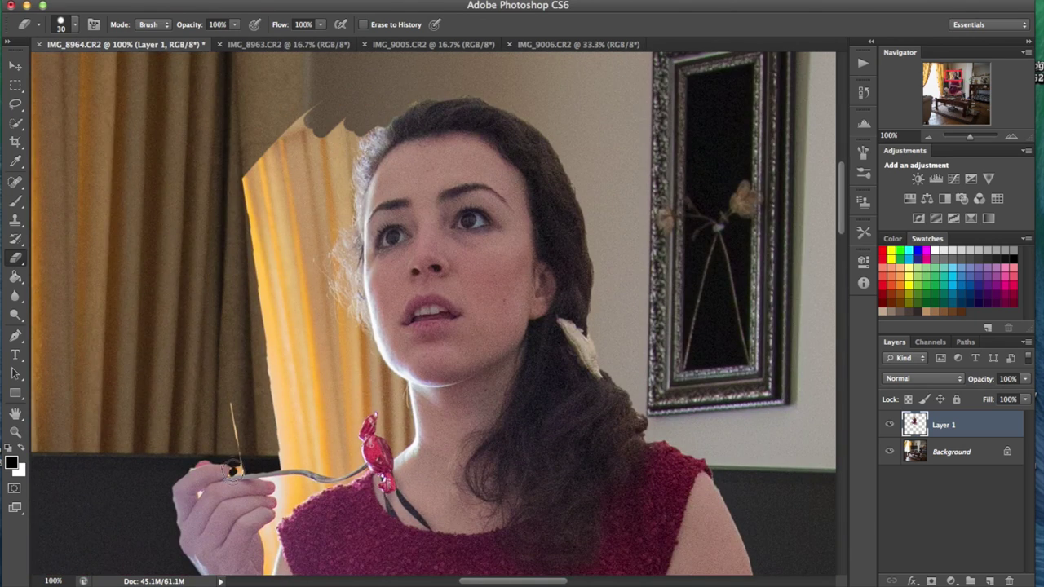
Open Filter > Liquify on the woman's layer
click(342, 2)
click(363, 100)
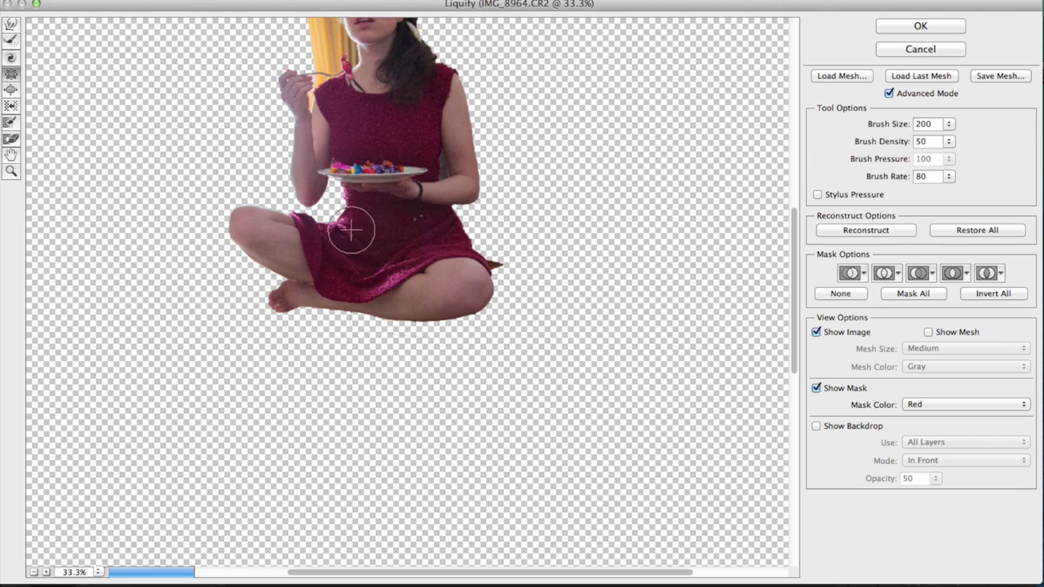
scroll(351, 231, up, 5)
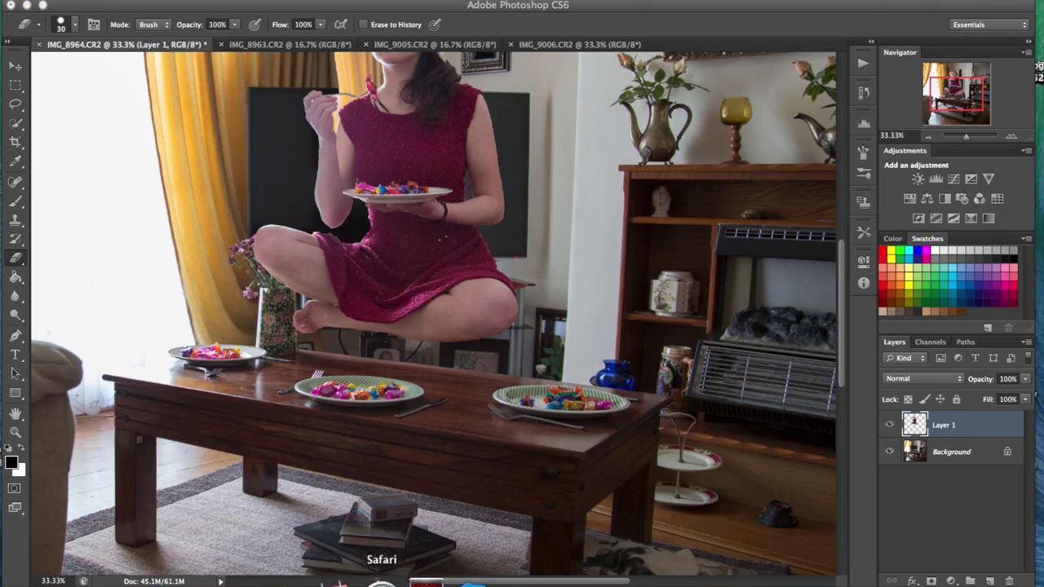
Search Google Images for 'floating sweets', then 'floating chocolate'
click(382, 582)
text(floating)
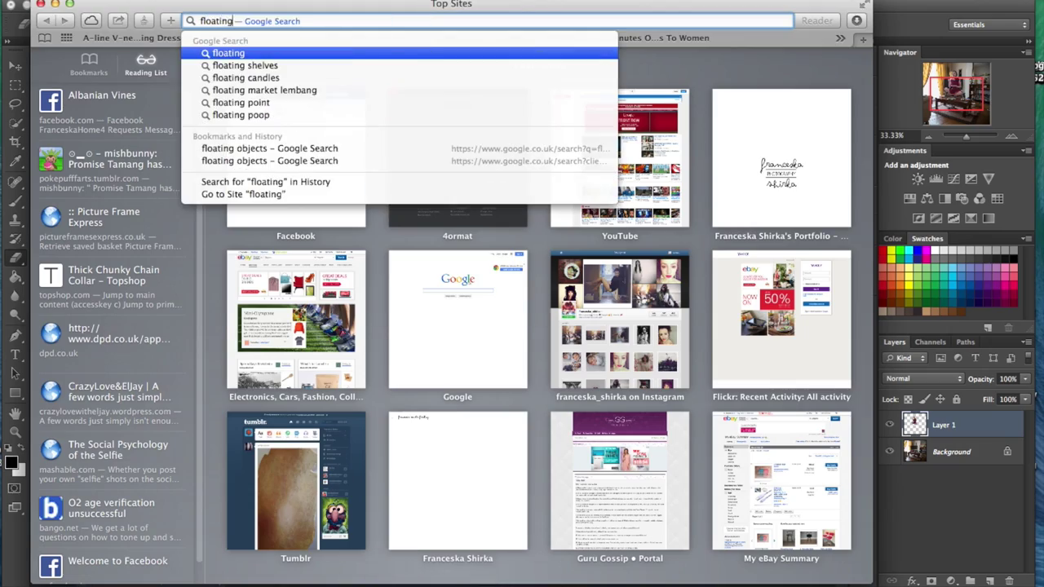
text( sweets)
key(Return)
click(189, 112)
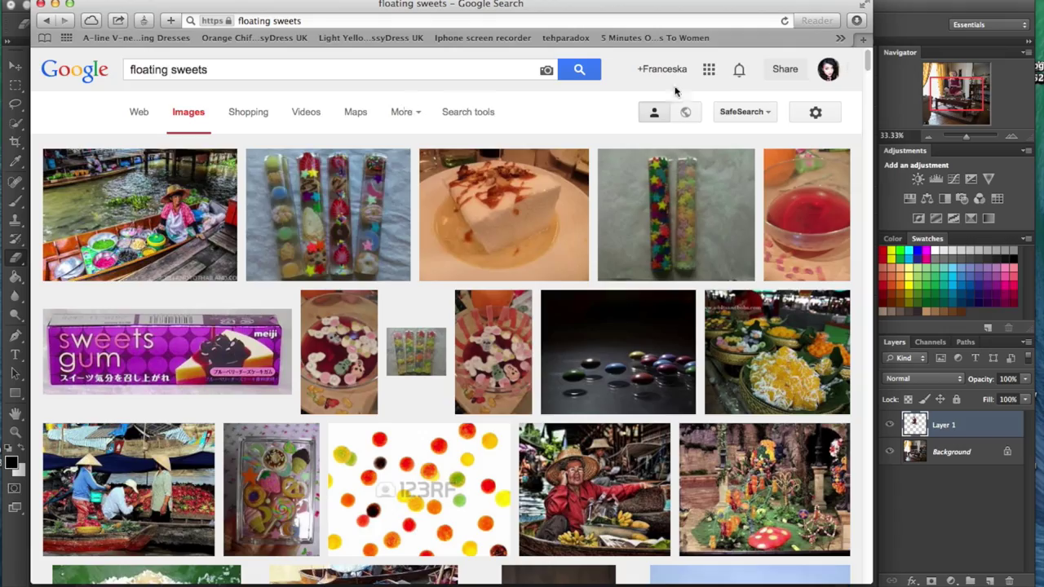
double_click(192, 70)
text(chocolate)
key(Return)
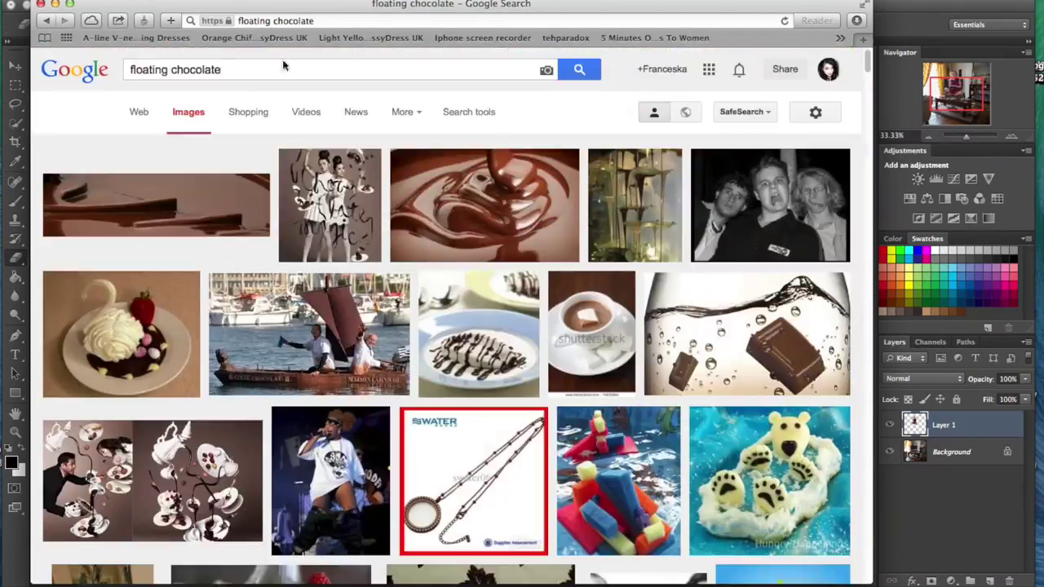
Search 'celebrations' and bring the wrapped-chocolates image into Photoshop
triple_click(176, 69)
text(celebrations)
key(Return)
scroll(867, 65, down, 1)
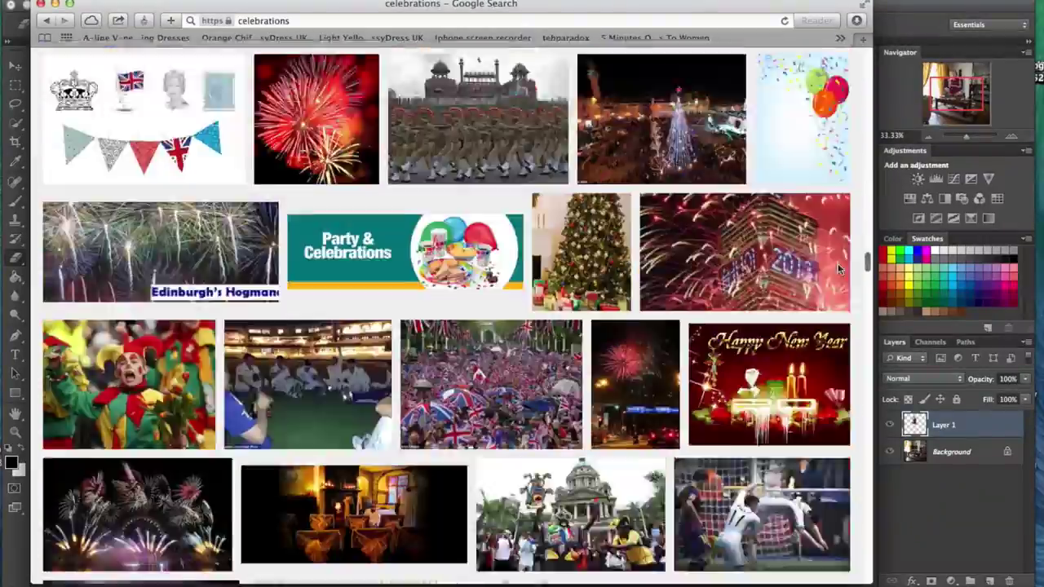
drag(868, 65, 867, 61)
click(626, 133)
click(636, 300)
Select the Topic sweet and drag it into the IMG_9006 photo
drag(131, 245, 501, 539)
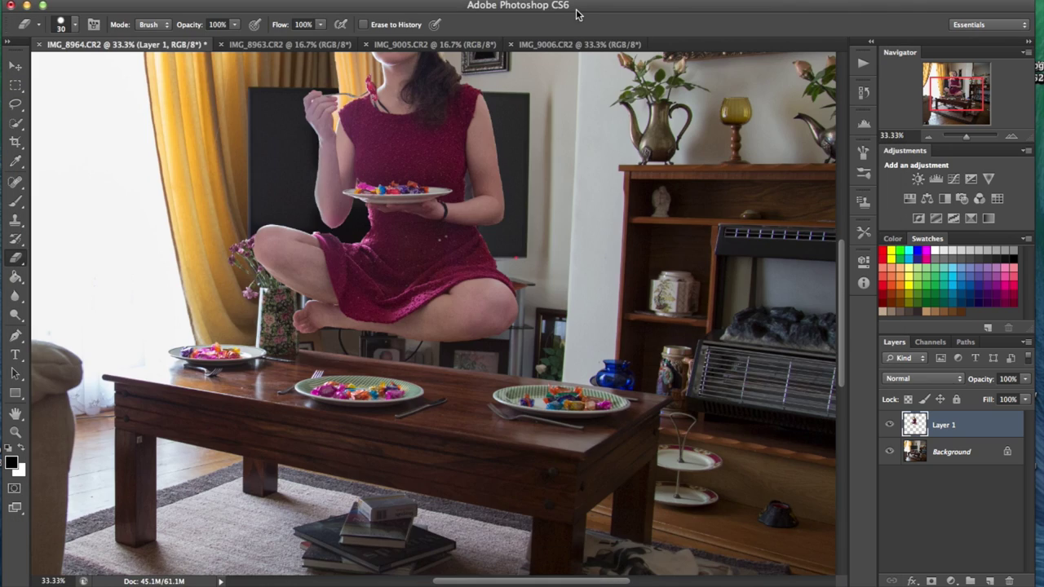
drag(432, 122, 372, 126)
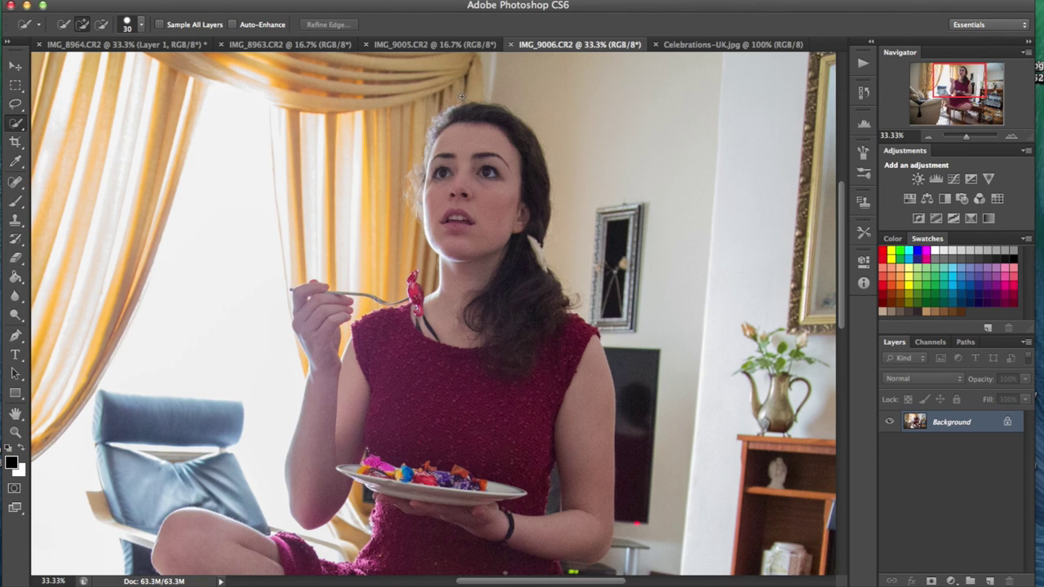
mouse_move(563, 49)
mouse_down()
mouse_move(408, 302)
mouse_move(350, 240)
mouse_up()
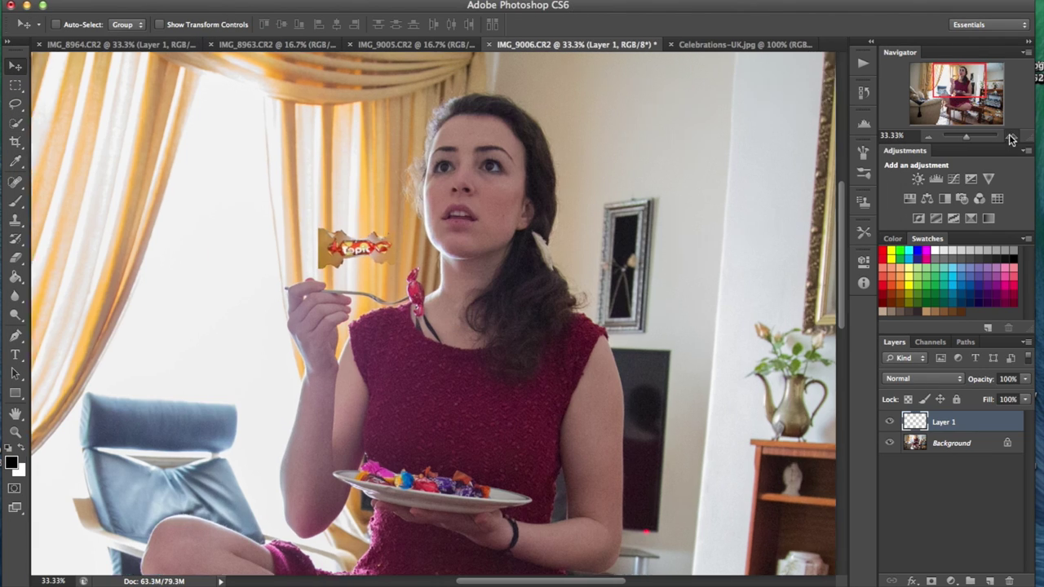
Erase the Topic sweet's edges with a smaller eraser, then zoom back out
scroll(286, 201, up, 3)
key(e)
scroll(592, 102, down, 5)
key(bracketleft)
key(bracketleft)
key(bracketleft)
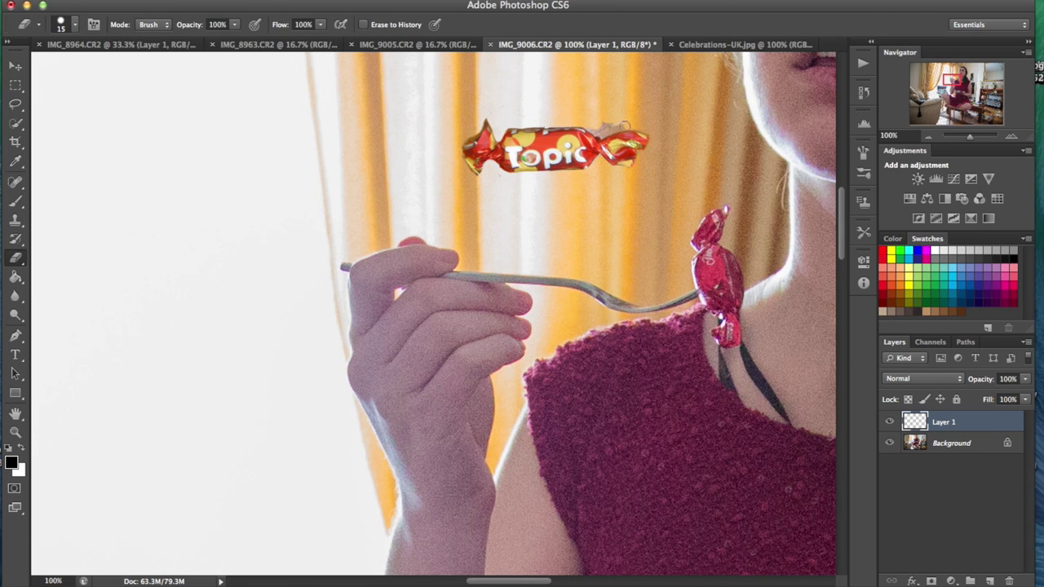
key(ctrl+0)
Return to Celebrations-UK with Quick Selection, then show the next browser image preview
key(ctrl+Tab)
key(w)
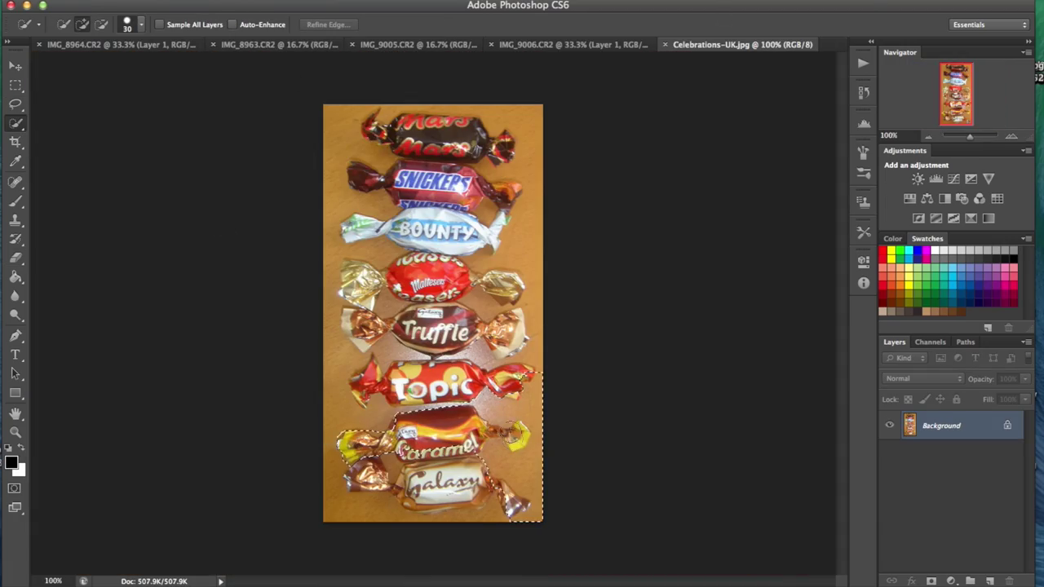
key(super+Tab)
key(Right)
key(Right)
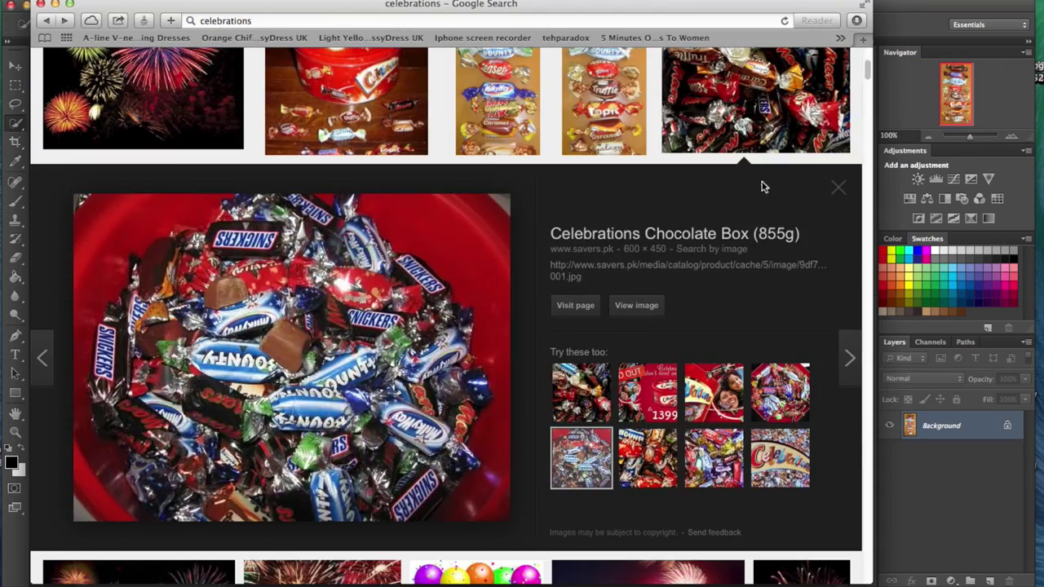
Search 'celebrations sweets' with results limited to larger images
scroll(490, 245, up, 10)
text(sweets)
key(Return)
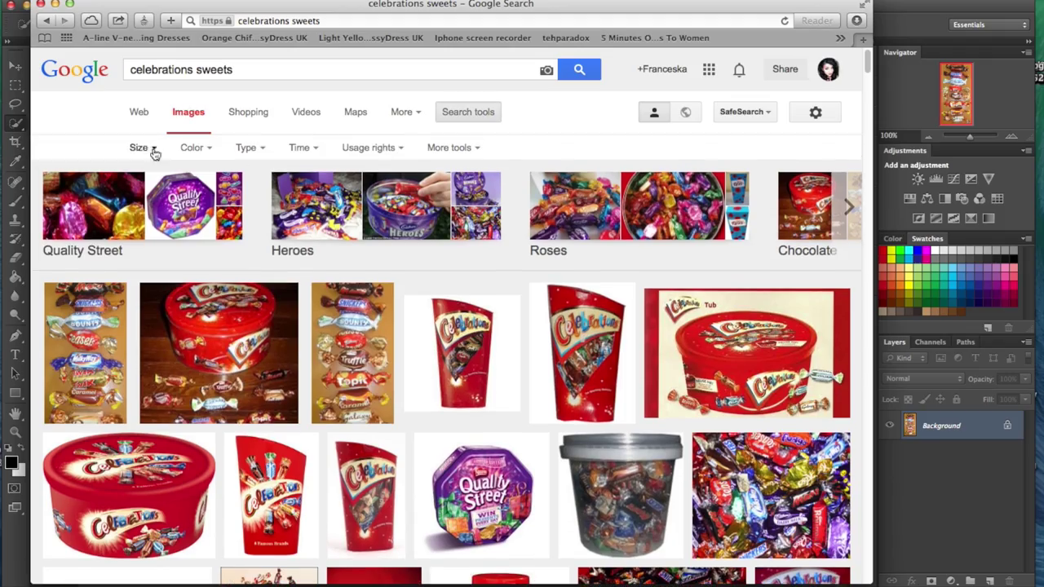
click(147, 149)
click(269, 291)
scroll(855, 146, down, 15)
scroll(855, 147, down, 10)
scroll(855, 147, up, 15)
click(168, 145)
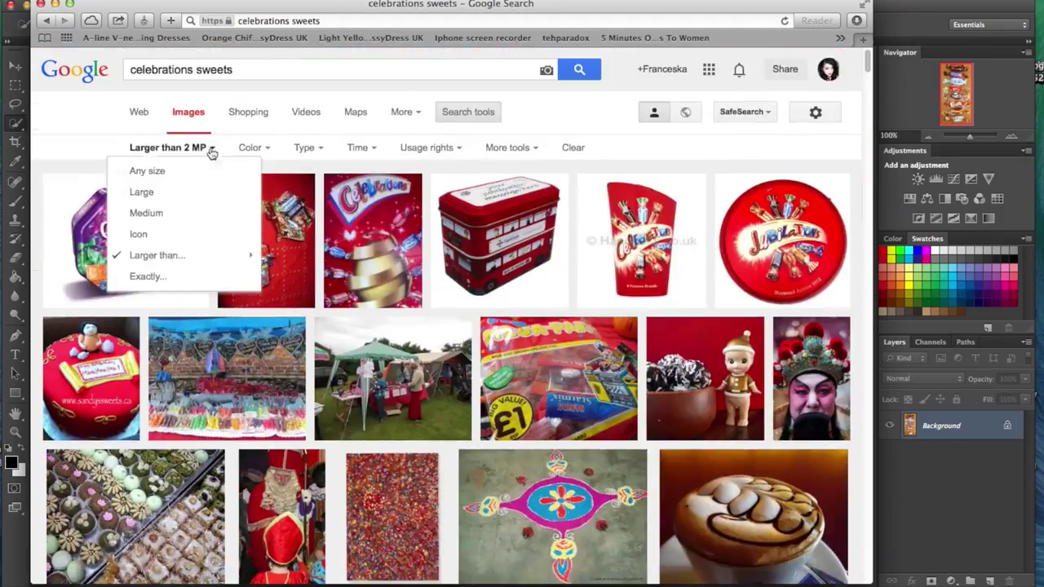
Open the chocolate-pile photo full size and drag it into Photoshop
click(263, 268)
click(763, 102)
key(Right)
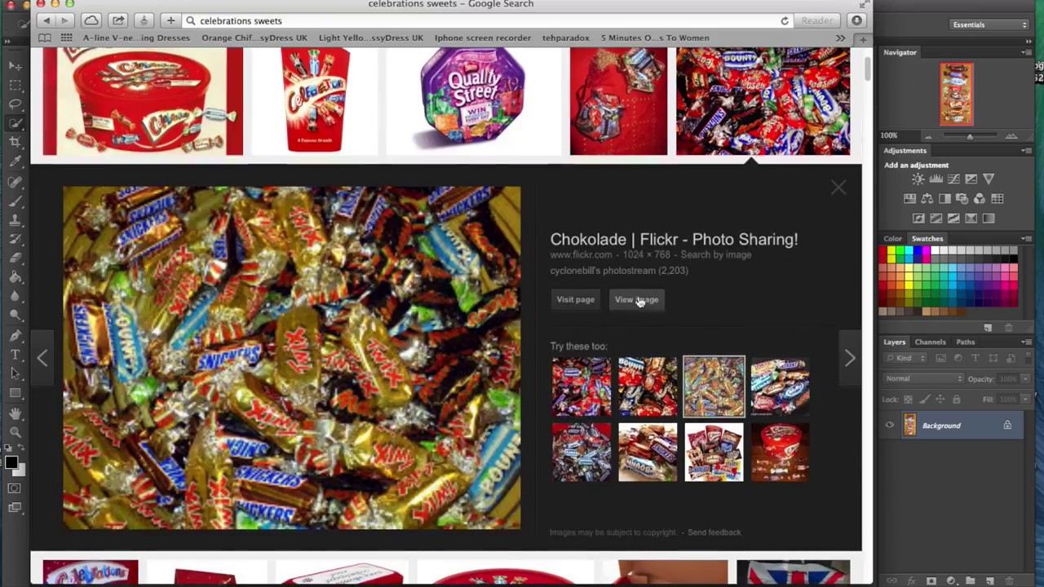
click(635, 305)
drag(489, 326, 618, 45)
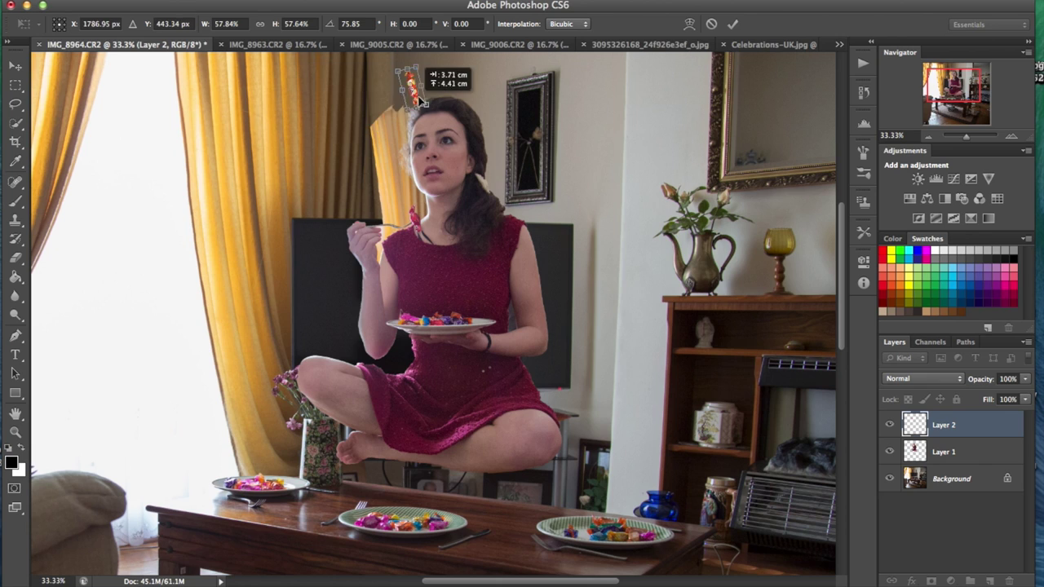
Place the sweet above the woman's head, then set Quick Selection to subtract at size 15
drag(416, 88, 334, 76)
click(927, 136)
click(731, 24)
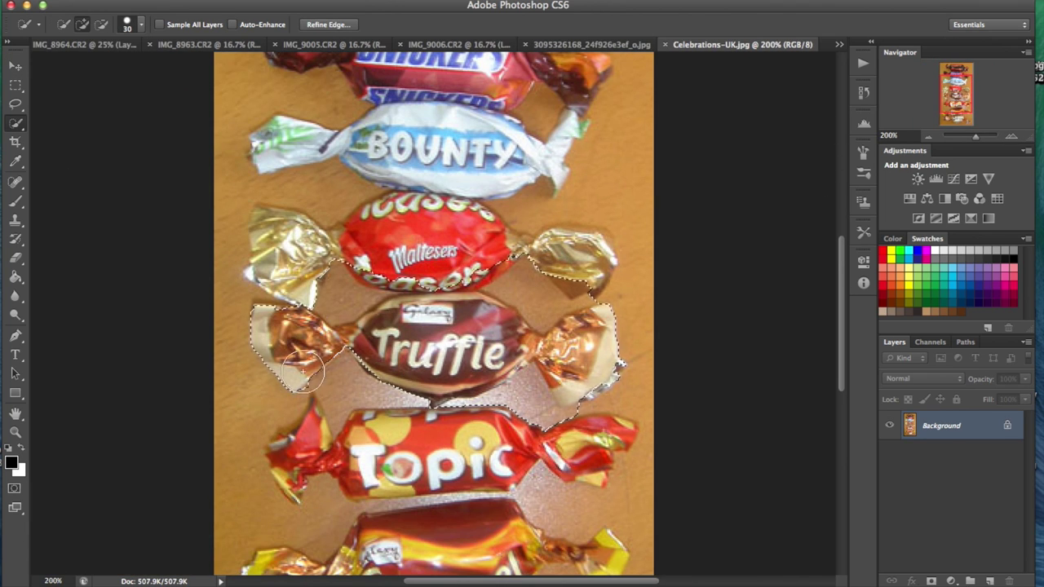
click(101, 25)
click(141, 25)
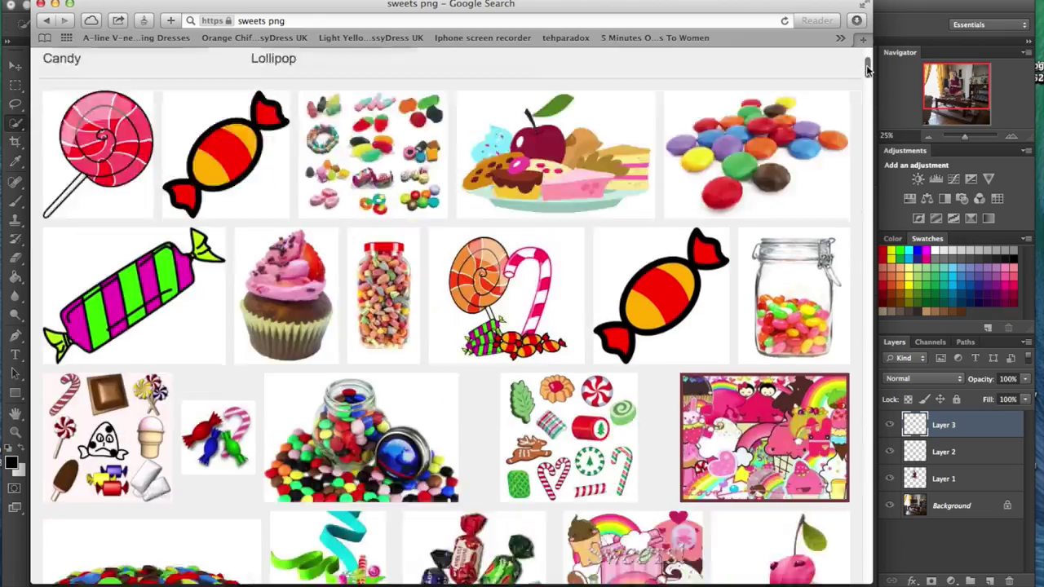
Open the scattered-sweets PNG preview and view the image full size
scroll(867, 64, down, 10)
click(769, 187)
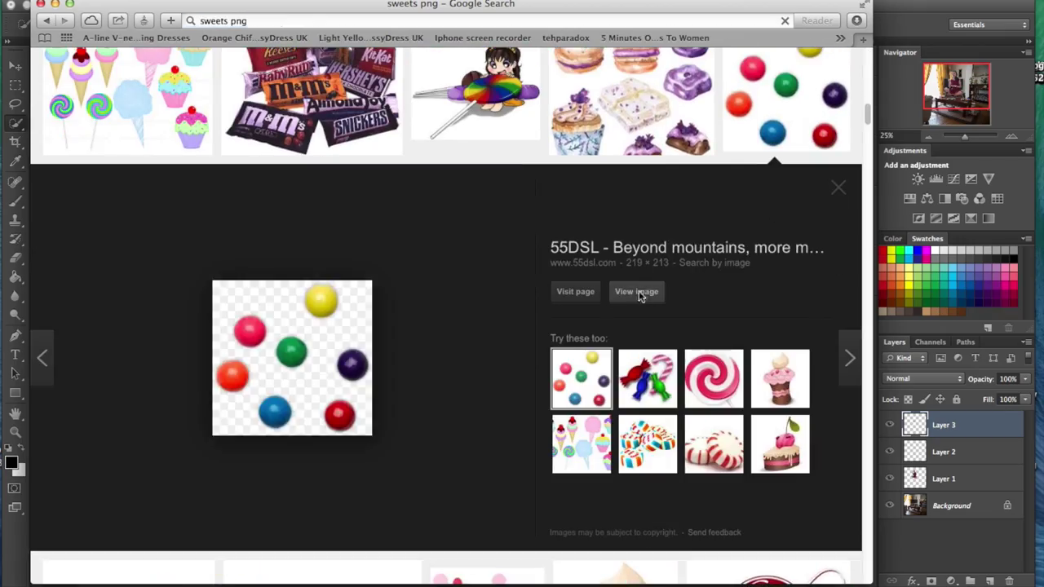
click(639, 290)
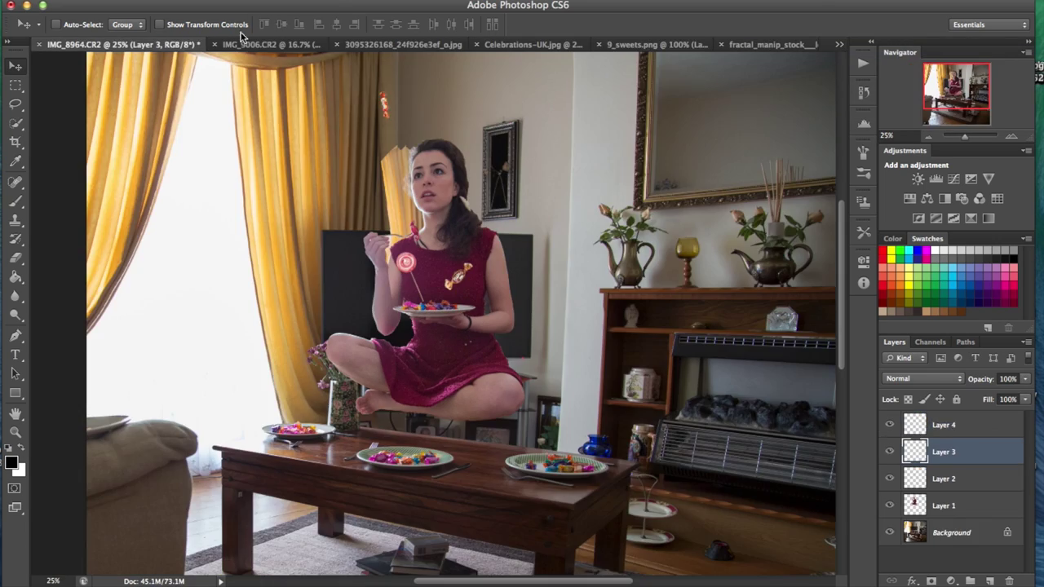
Move a gumball copy up onto the curtain, then zoom out to the whole room
key(super+t)
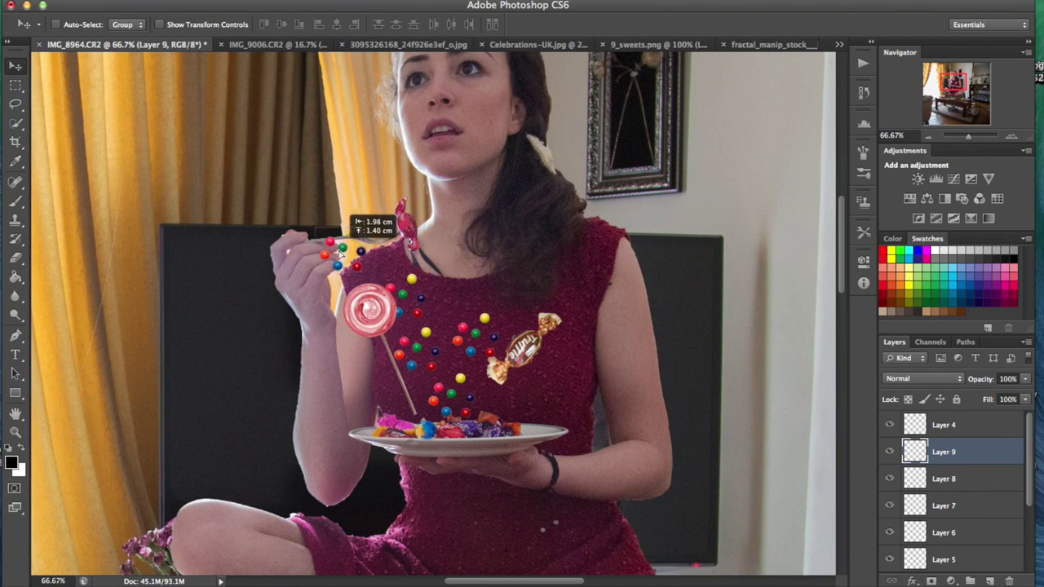
drag(340, 255, 235, 143)
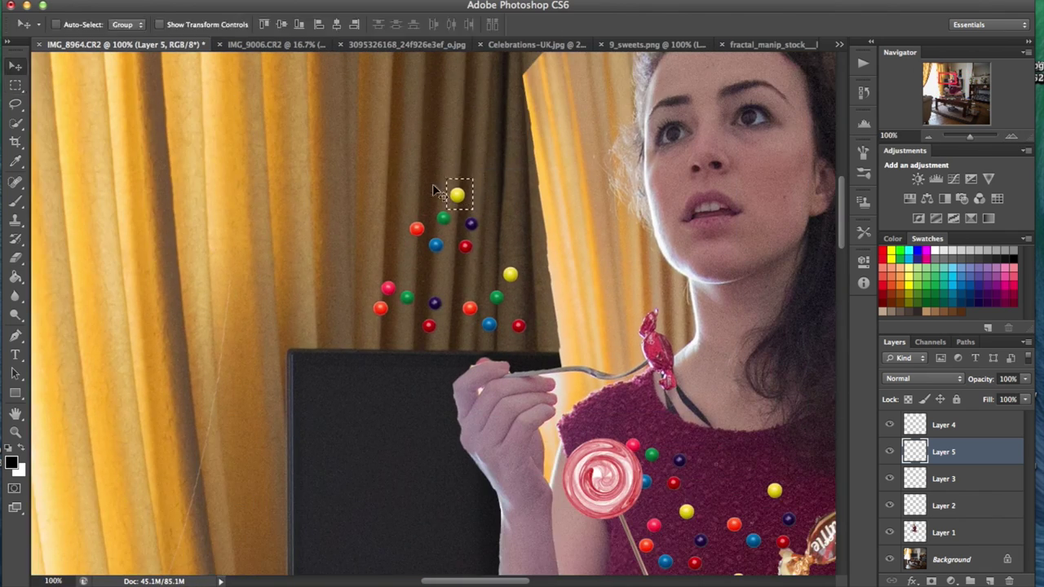
drag(405, 218, 430, 241)
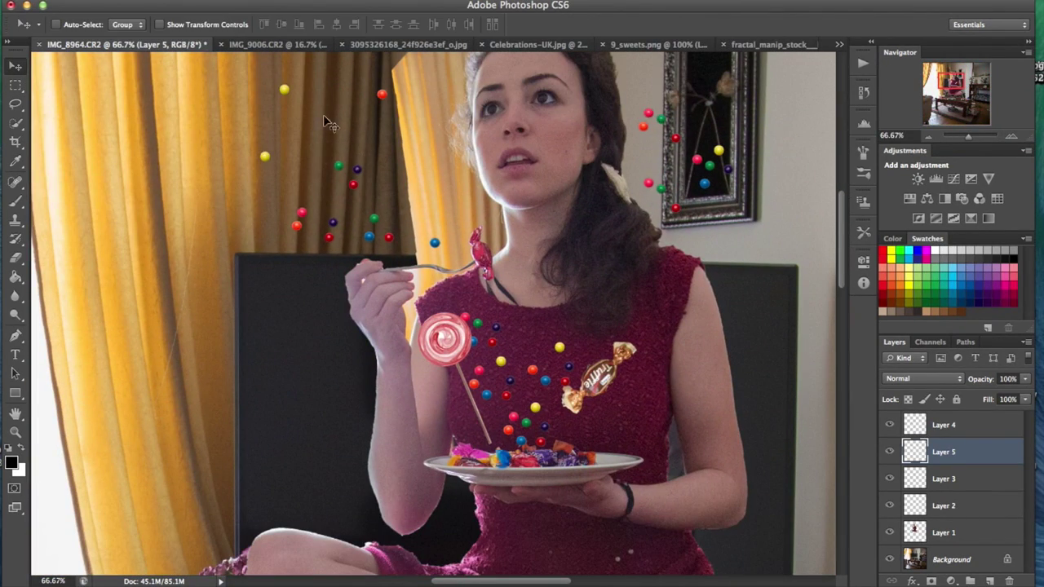
key(super+minus)
key(super+minus)
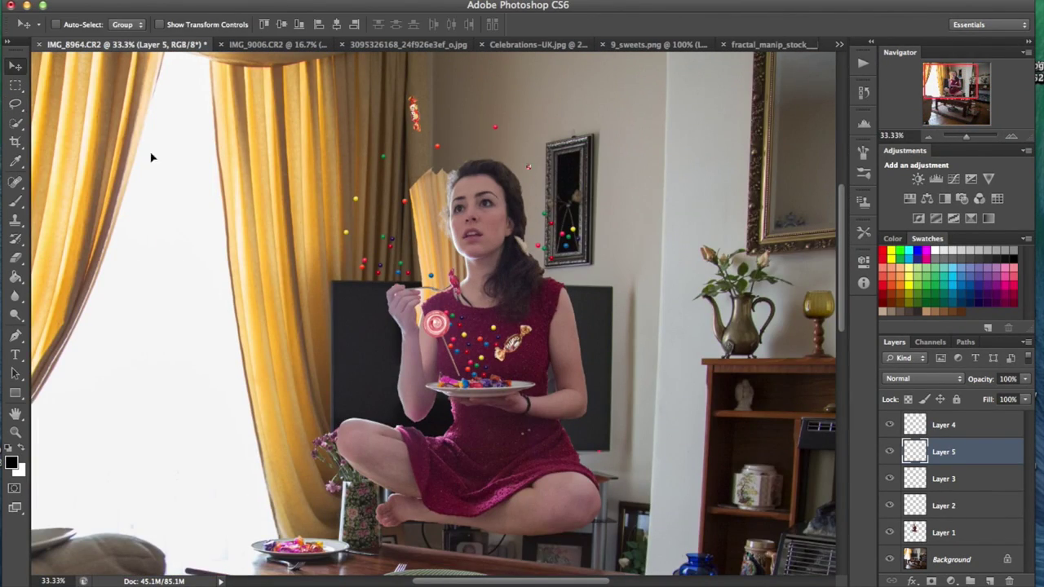
Reposition the sweets copy, then duplicate and rotate the pink lollipop
key(v)
drag(515, 100, 530, 133)
key(super+j)
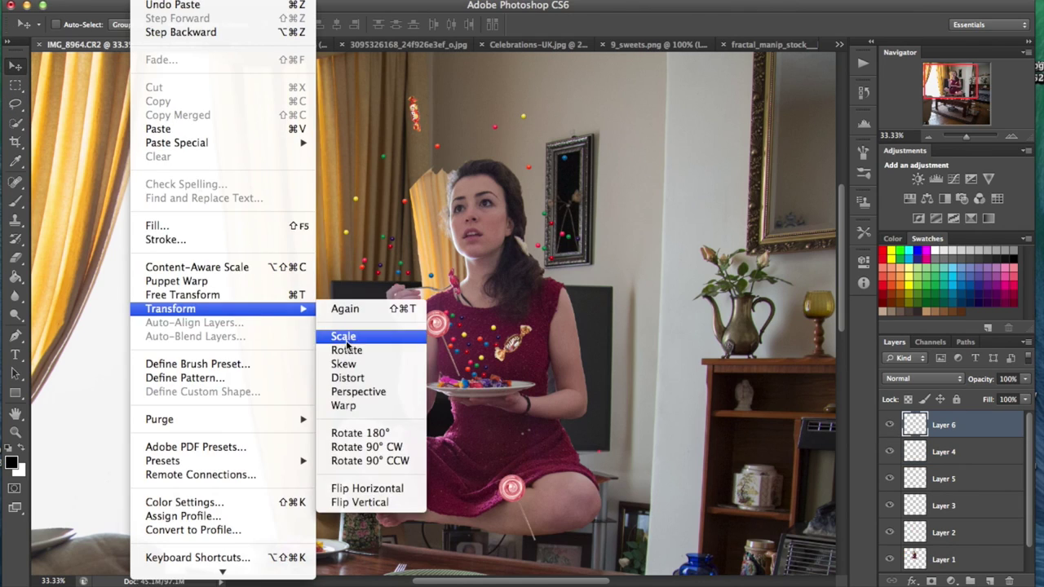
click(349, 352)
drag(575, 493, 619, 306)
key(Return)
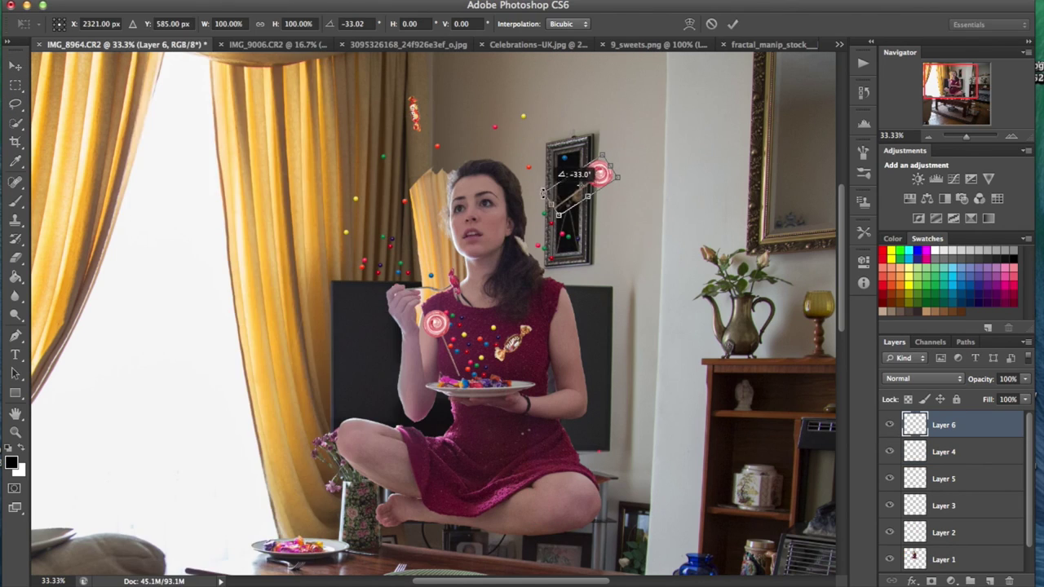
key(super+t)
key(Return)
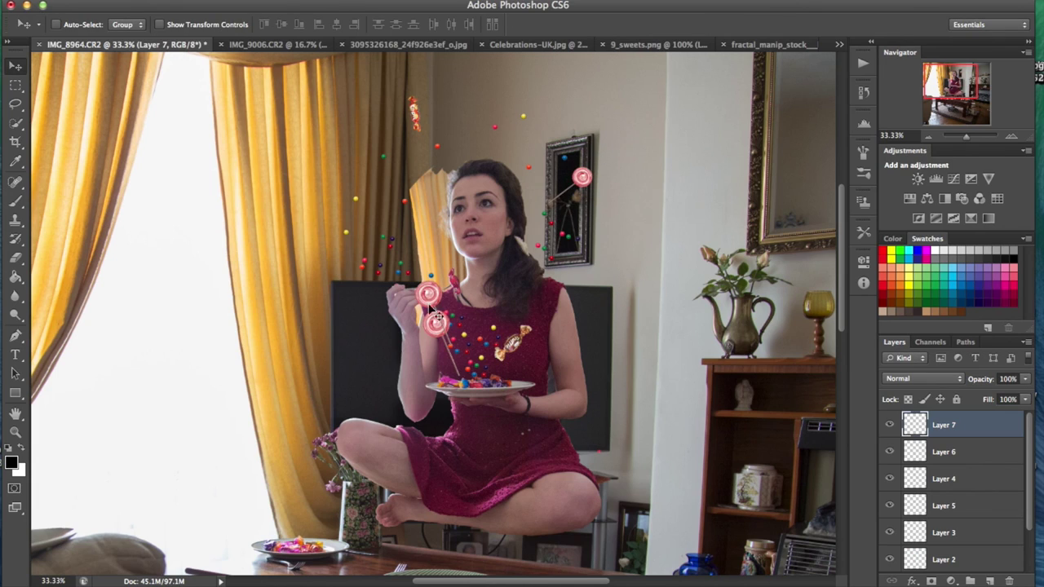
Transform and commit another lollipop copy near the coffee table
click(345, 305)
key(Return)
click(981, 121)
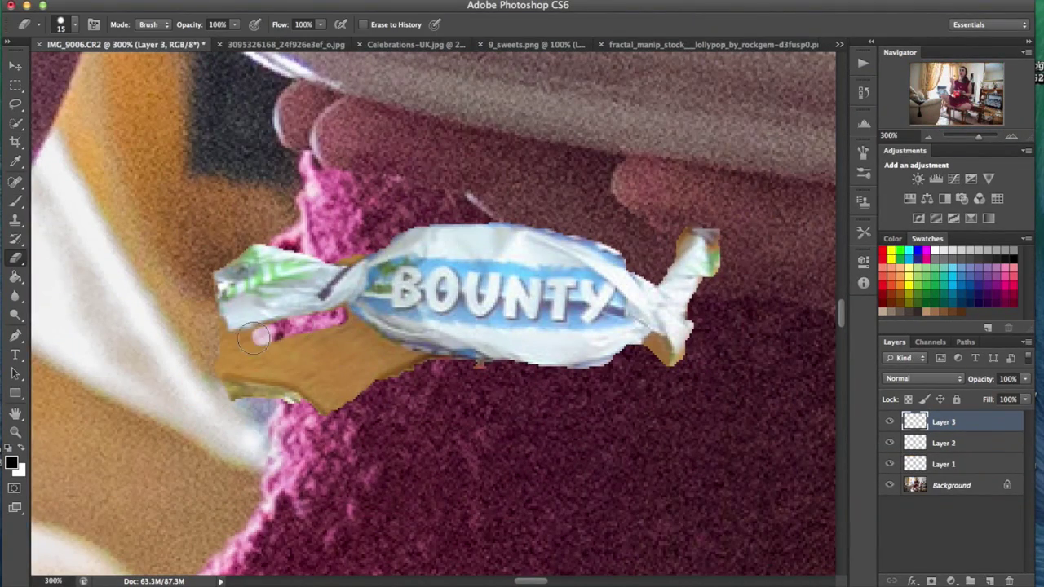
Erase the chocolate under the Bounty wrapper and rotate the Bounty beside the plate
drag(254, 338, 392, 363)
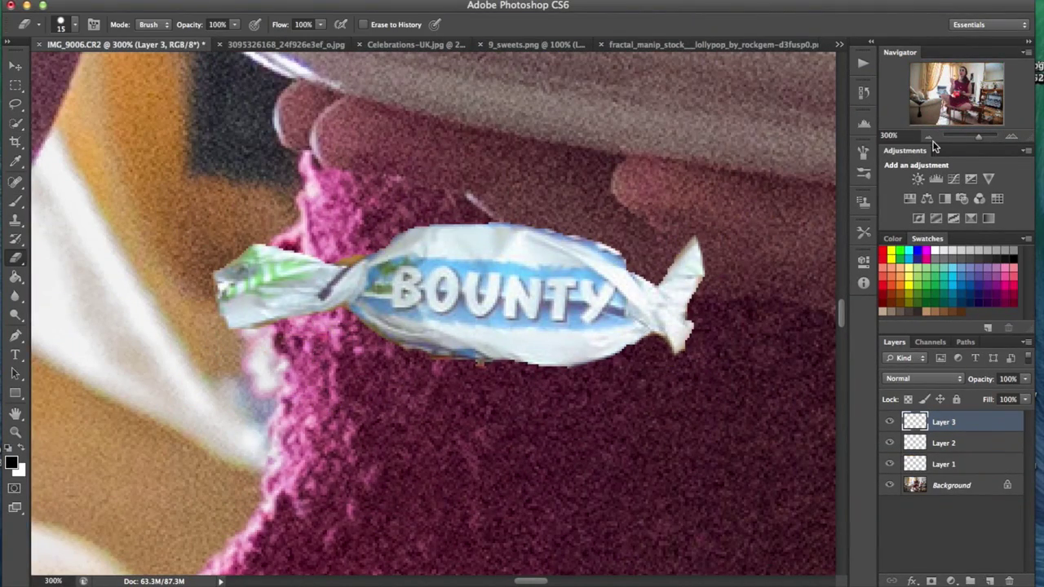
key(ctrl+minus)
key(ctrl+minus)
key(ctrl+minus)
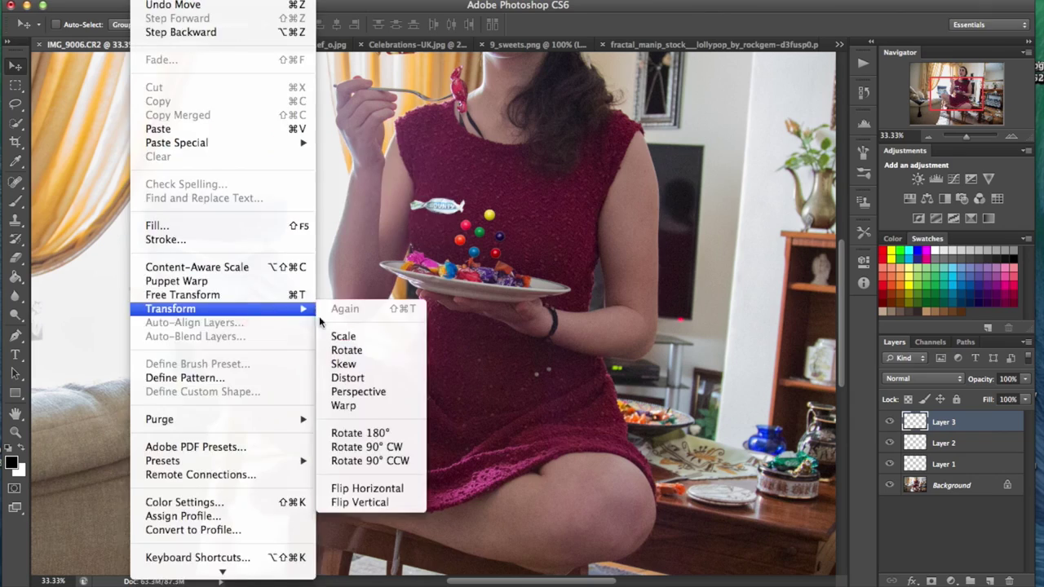
click(331, 345)
drag(465, 196, 427, 191)
key(Return)
key(ctrl+minus)
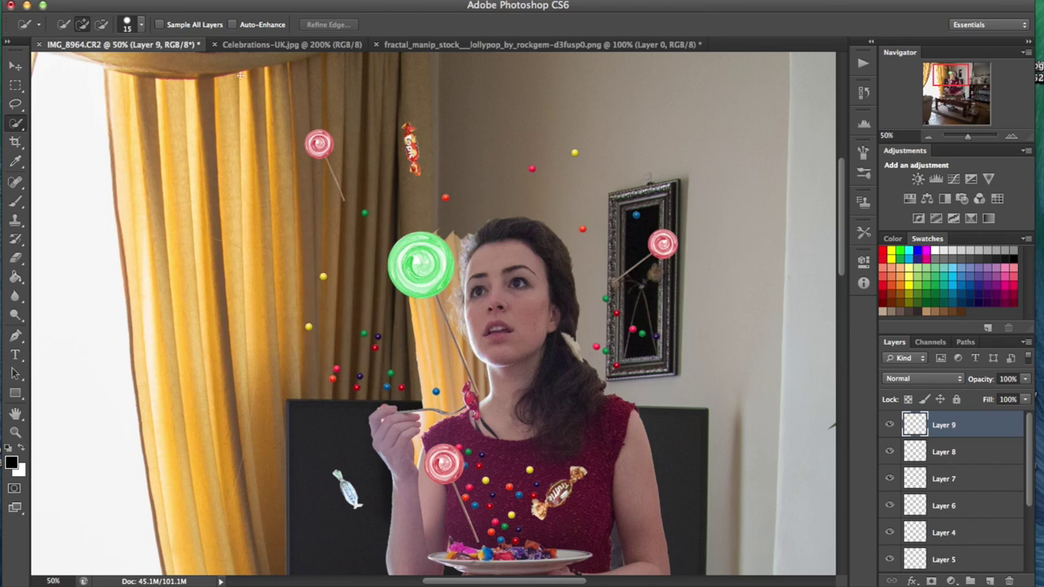
Scale the green lollipop down and rotate it into place above her head
key(ctrl+t)
drag(420, 264, 497, 147)
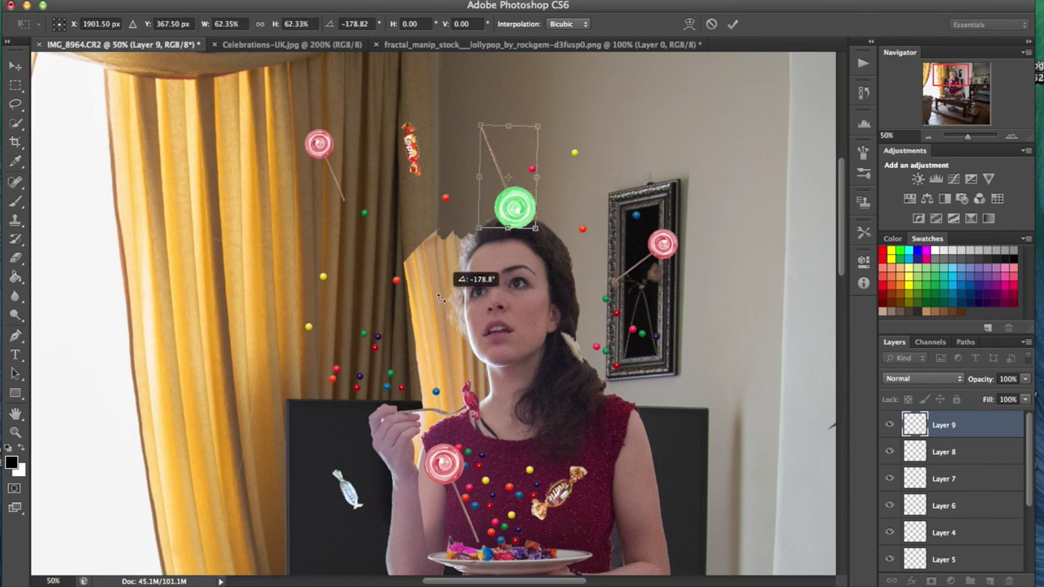
click(930, 137)
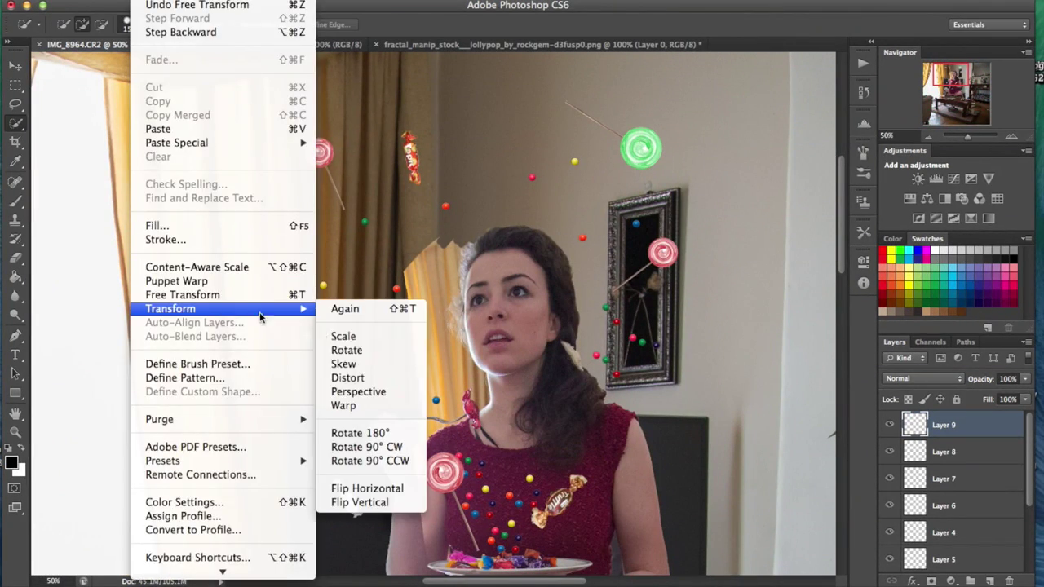
key(Return)
Tilt the pink lollipop slightly, make Layer 10 visible again, and view the whole image
click(944, 479)
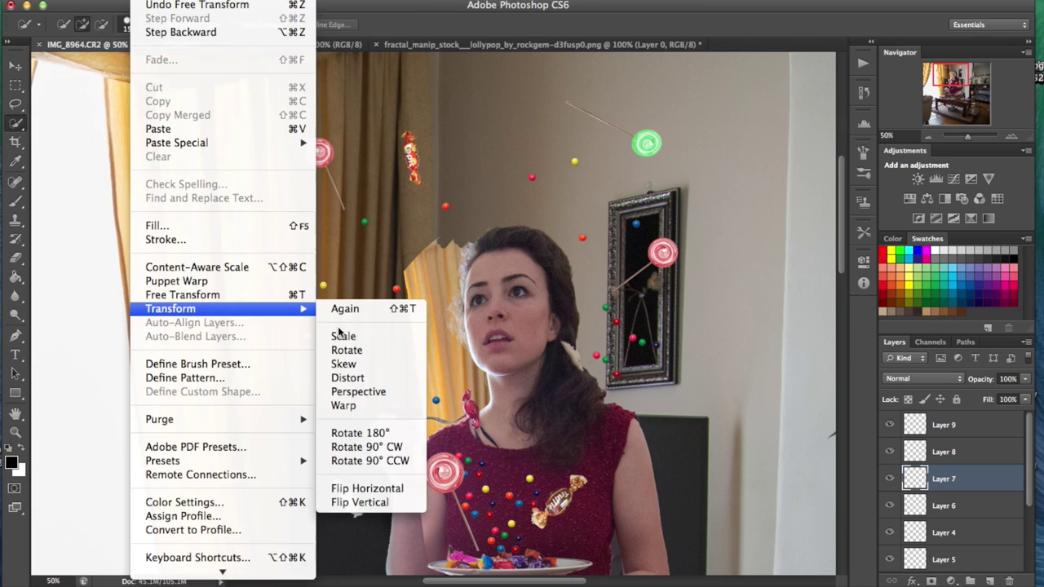
key(ctrl+t)
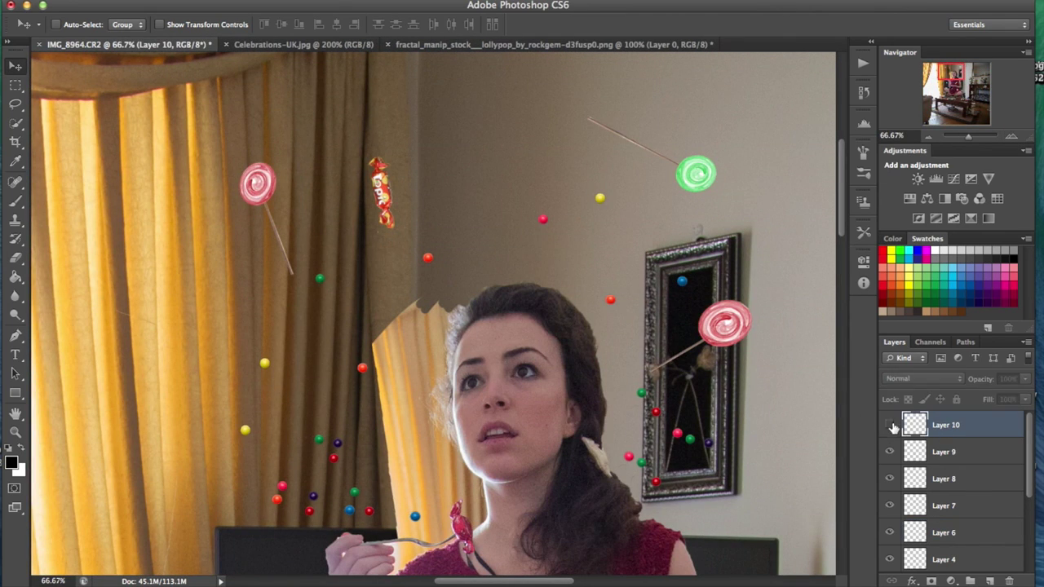
click(891, 425)
click(927, 136)
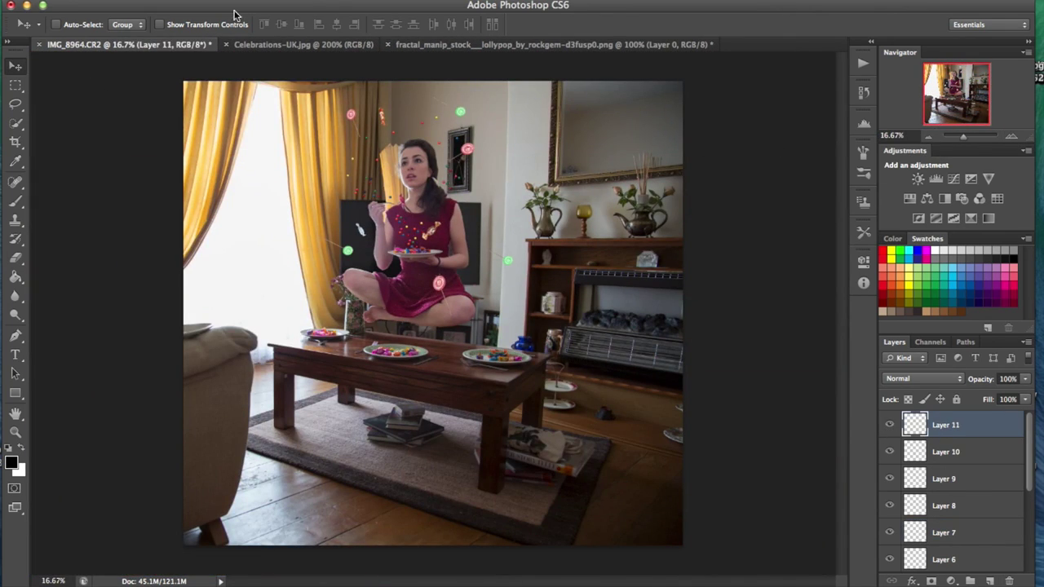
Show the Layer 6 sweets, then duplicate the candies, shrink them to about 77%, and move them up-left
click(373, 553)
click(891, 432)
key(ctrl+j)
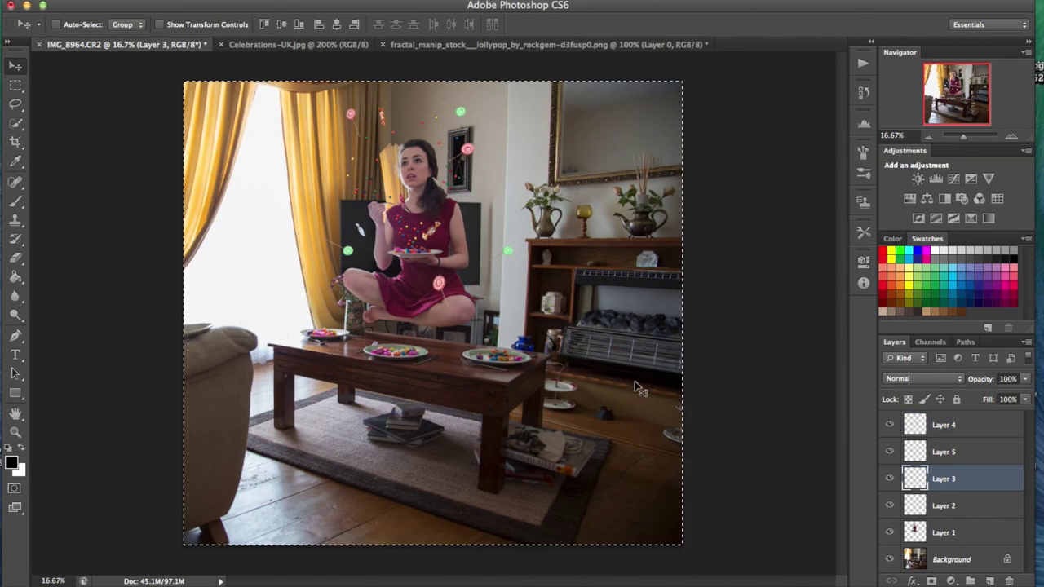
click(944, 479)
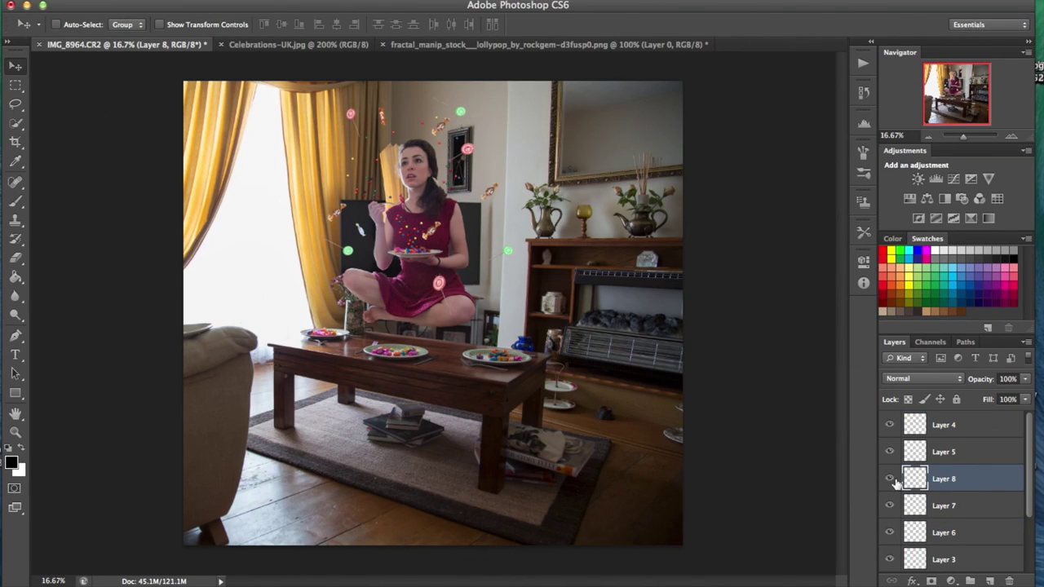
click(338, 335)
key(Return)
key(ctrl+j)
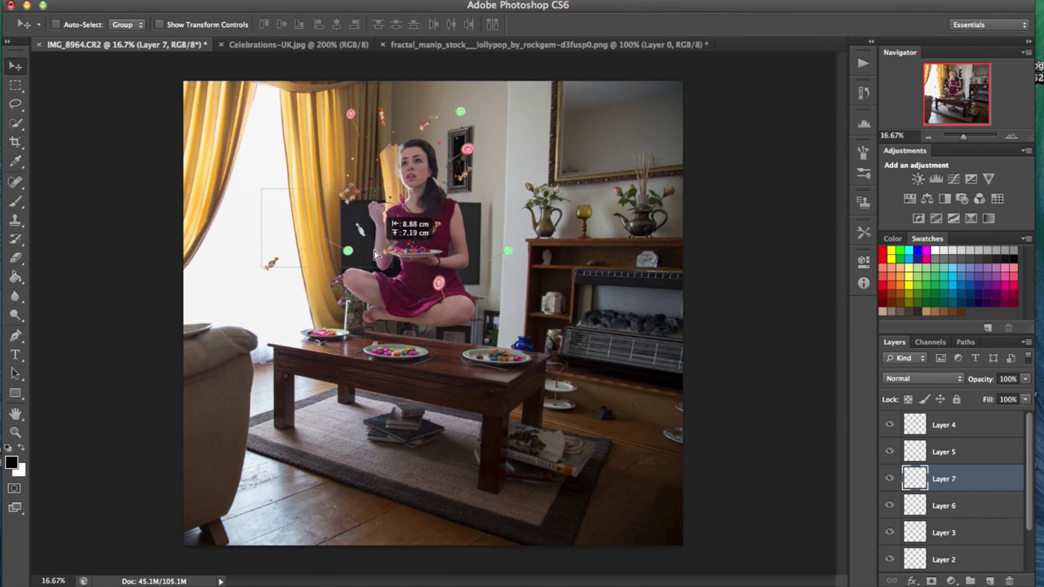
drag(506, 252, 480, 217)
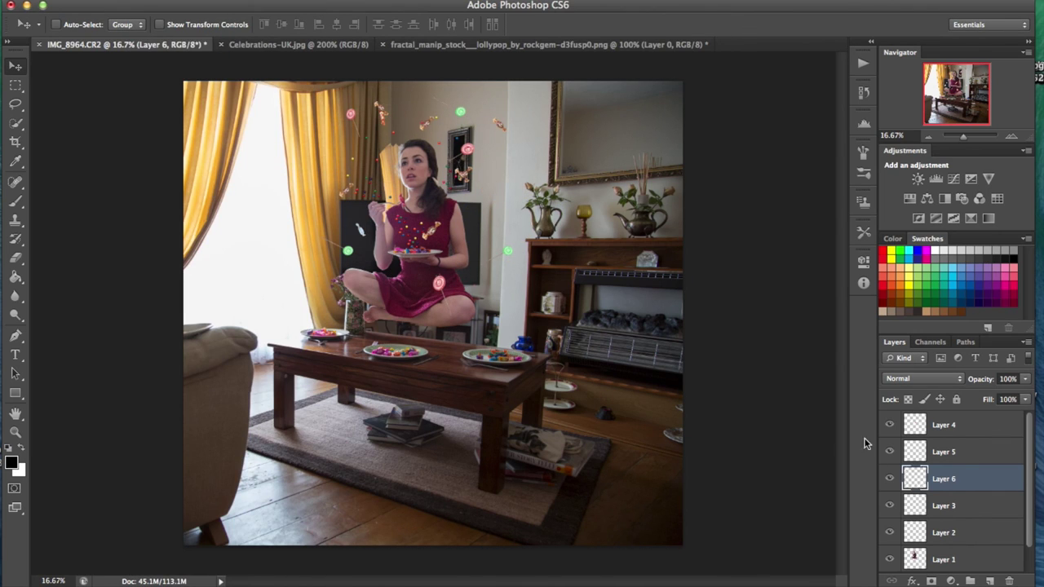
Merge the sweet layers into 'floating sweets' and erase leftover curtain beside her face
key(ctrl+e)
shift+click(944, 425)
key(ctrl+e)
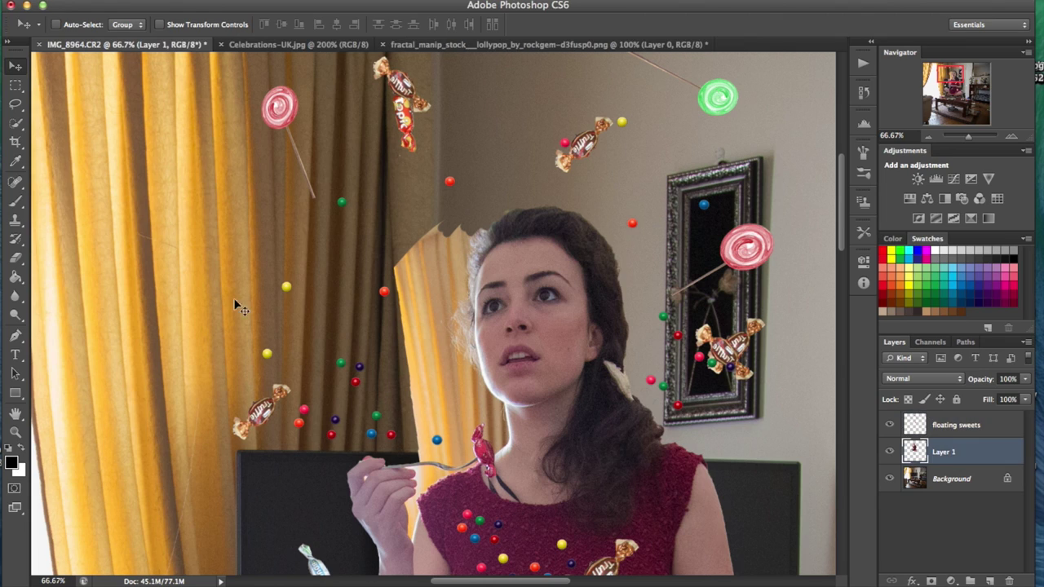
key(e)
drag(408, 298, 480, 224)
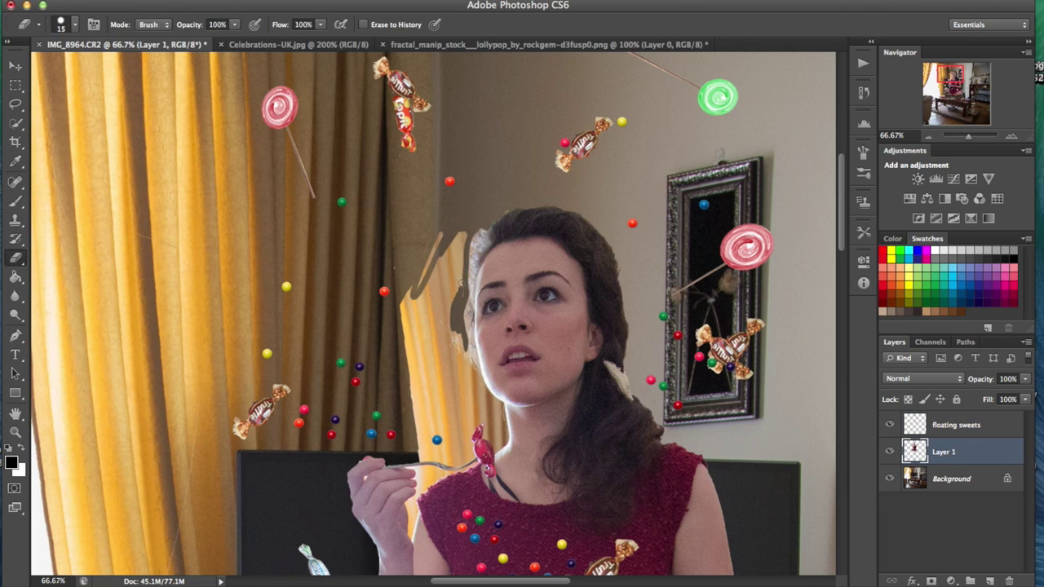
Select and delete the erased curtain area beside her face
key(w)
drag(499, 404, 430, 315)
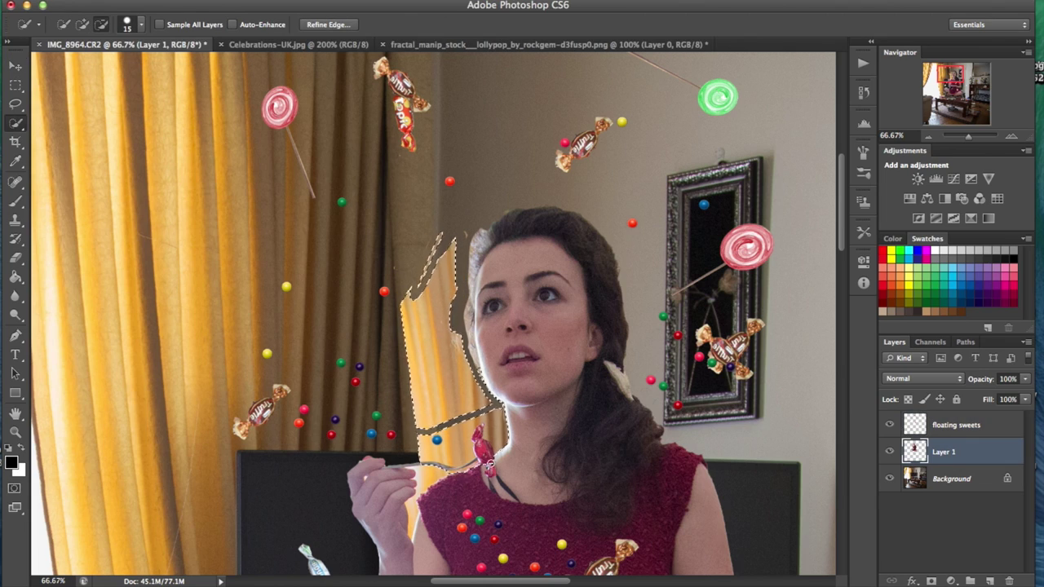
key(Delete)
key(ctrl+d)
key(e)
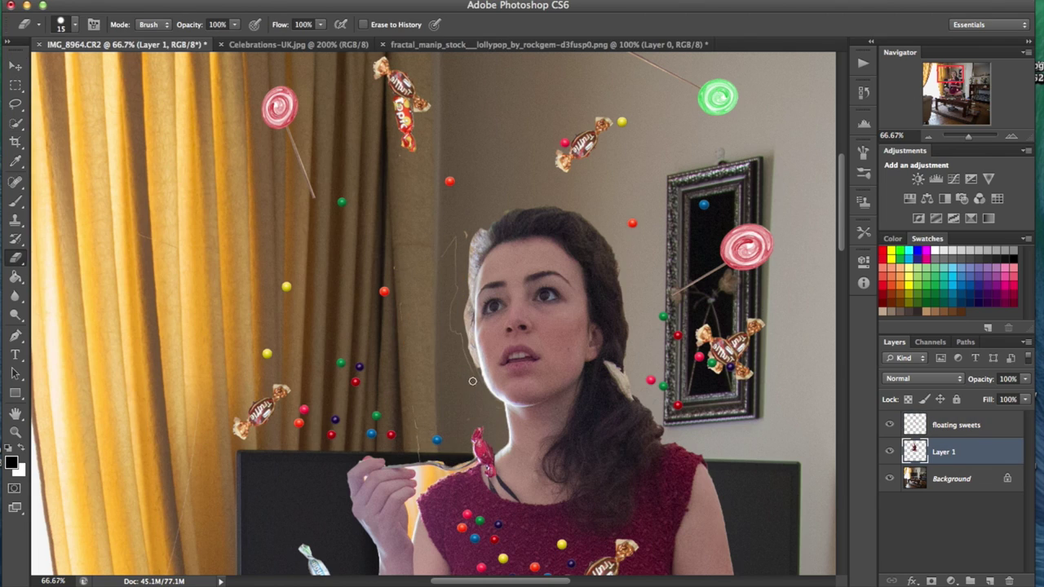
Select and delete the orange sliver beside her arm
key(o)
click(67, 25)
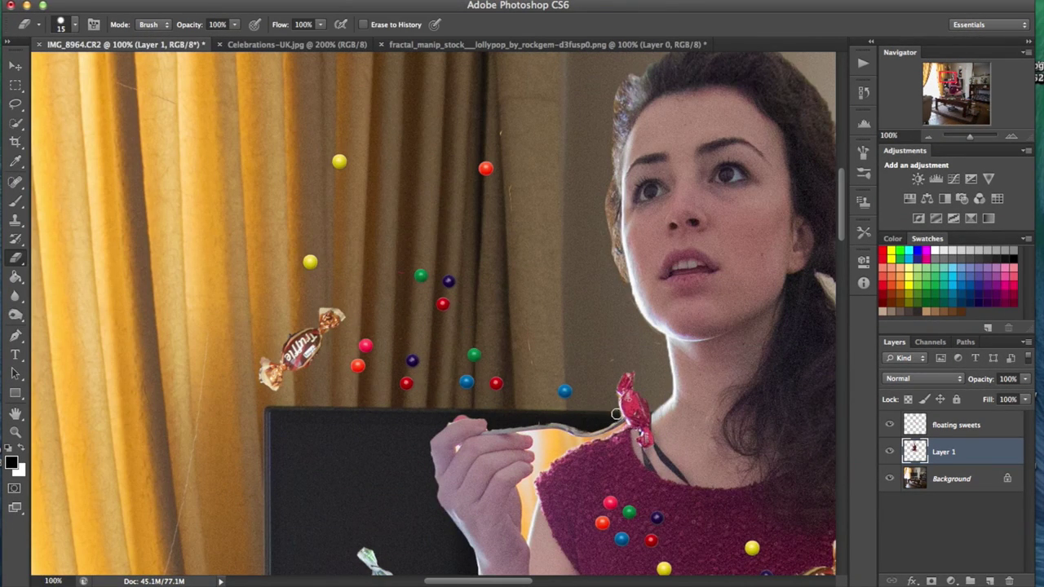
scroll(616, 415, down, 5)
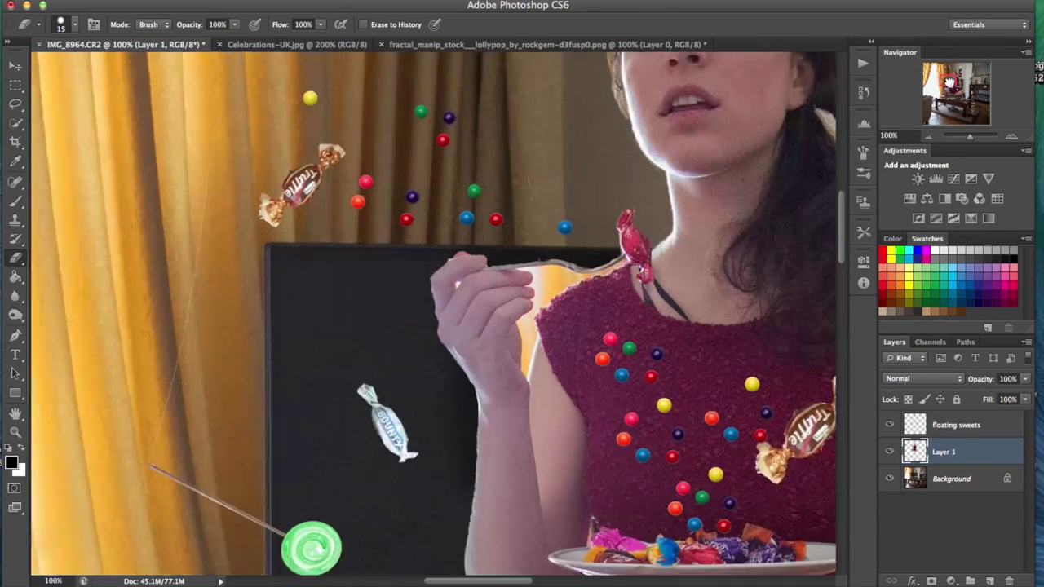
key(w)
click(465, 314)
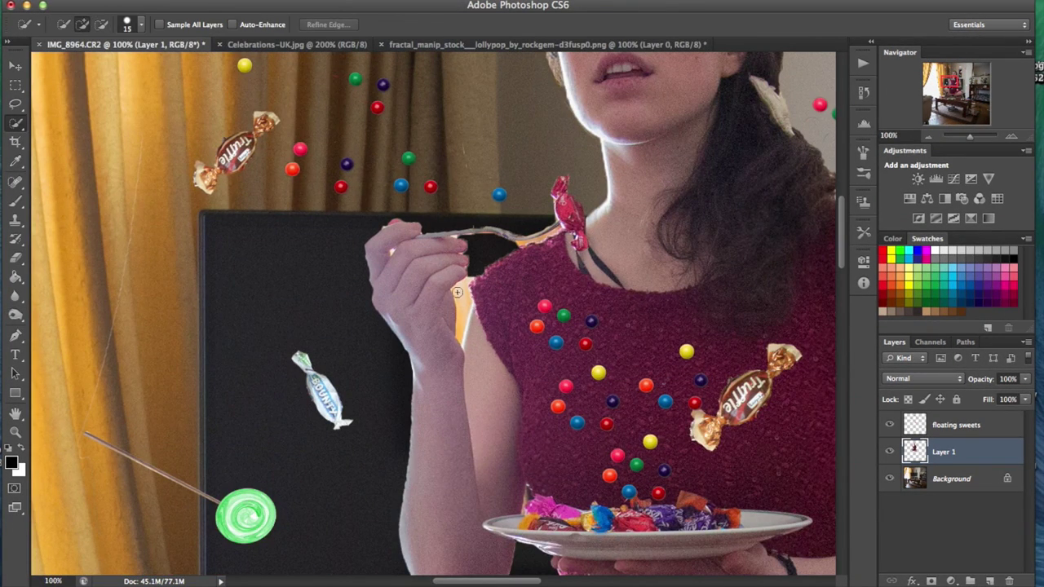
key(Delete)
key(e)
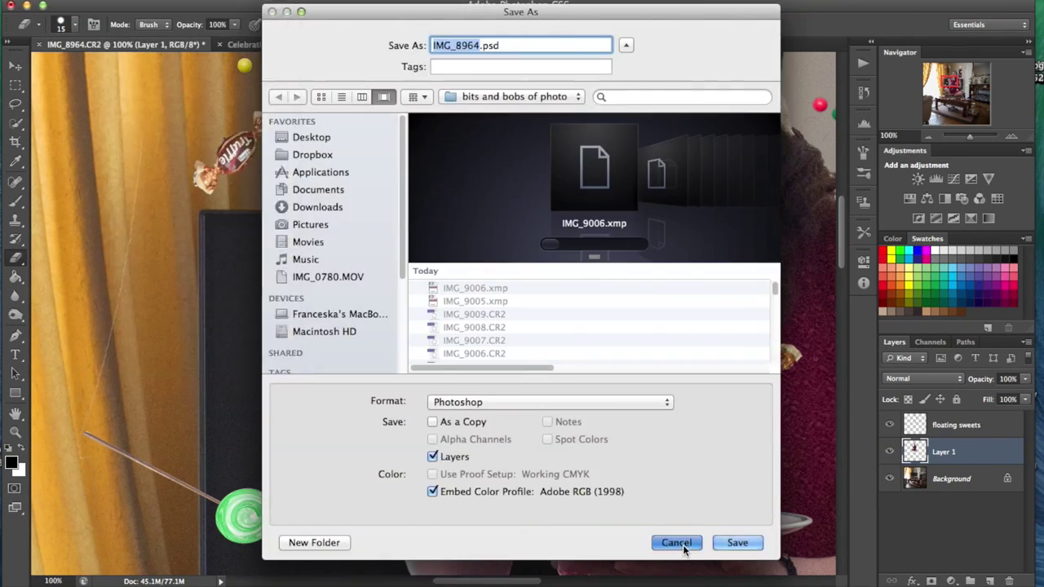
Set the eraser to size 9 and erase the slivers along the arm and sweater edges
scroll(482, 347, up, 2)
click(65, 24)
text(9)
key(Return)
drag(535, 321, 520, 356)
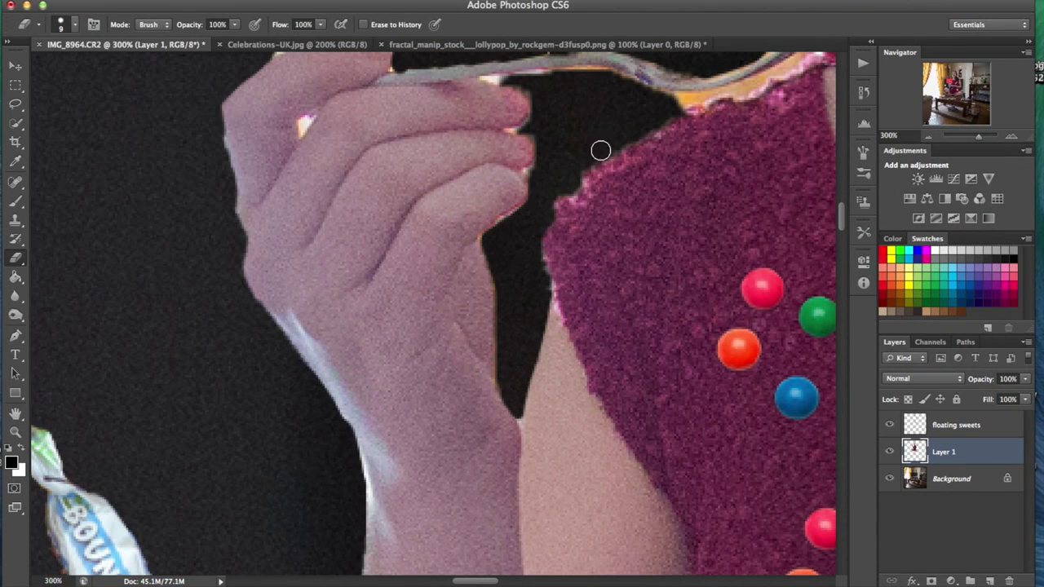
drag(600, 151, 562, 203)
Erase the leftover fringe along the hand, near the candy, and along the fork handle
scroll(812, 129, up, 5)
scroll(360, 468, down, 5)
scroll(359, 468, left, 5)
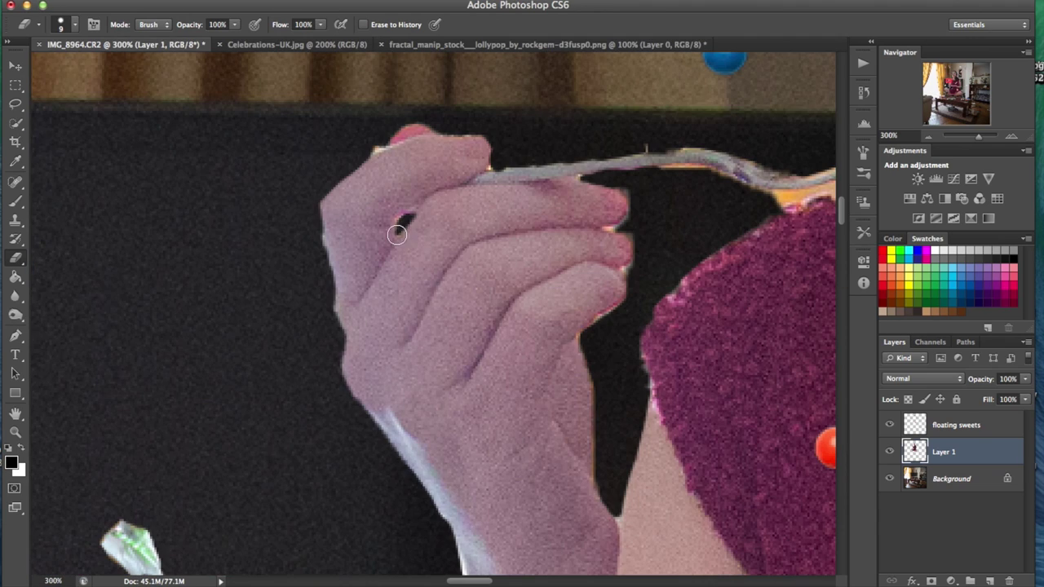
drag(316, 232, 347, 392)
scroll(625, 193, up, 3)
scroll(625, 193, right, 3)
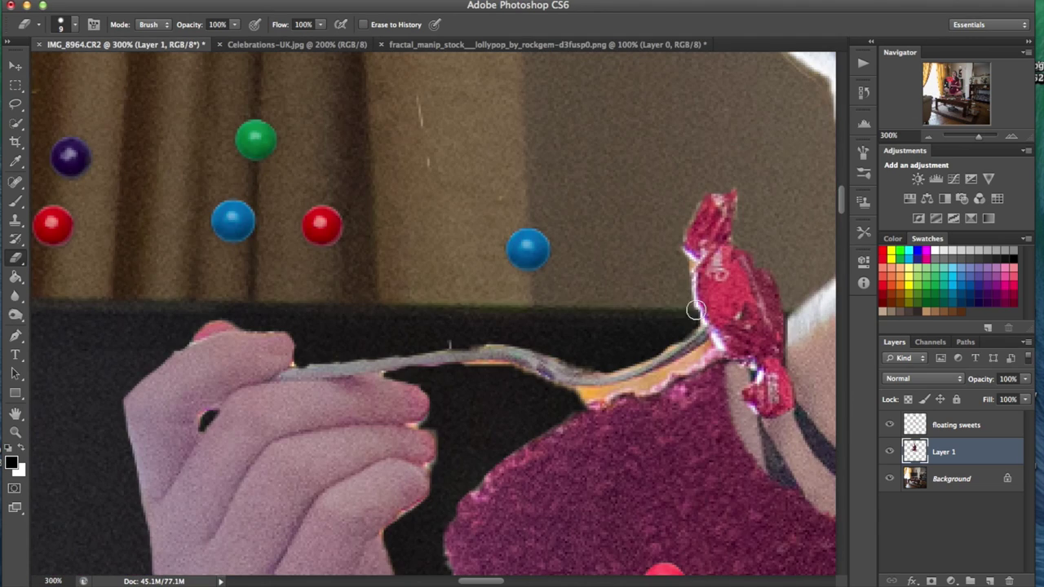
drag(698, 270, 574, 403)
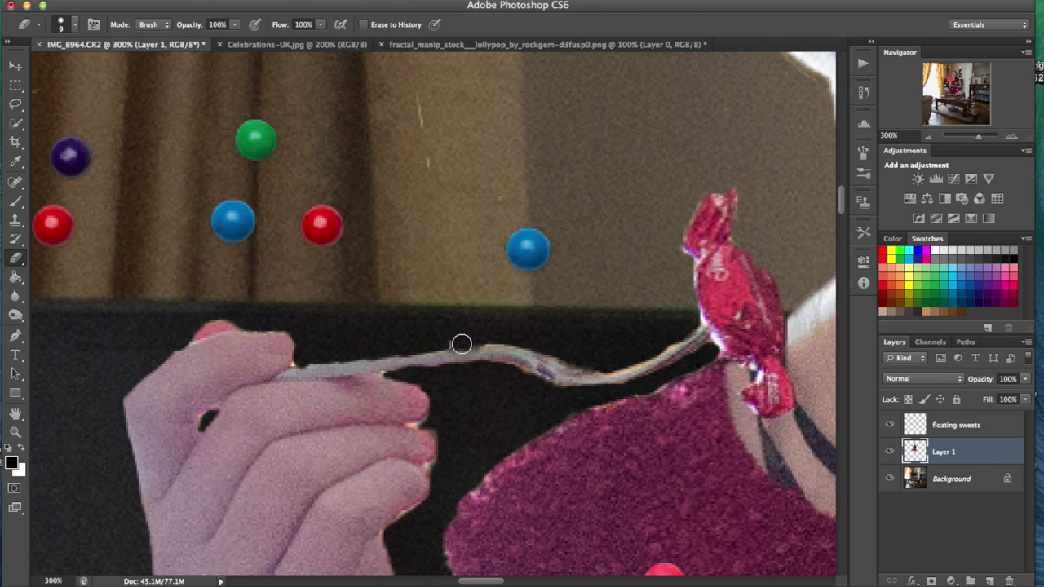
drag(462, 343, 718, 269)
Zoom out to the whole image and add a new empty layer above Layer 1
key(ctrl+0)
key(ctrl+plus)
key(o)
right_click(295, 306)
key(Escape)
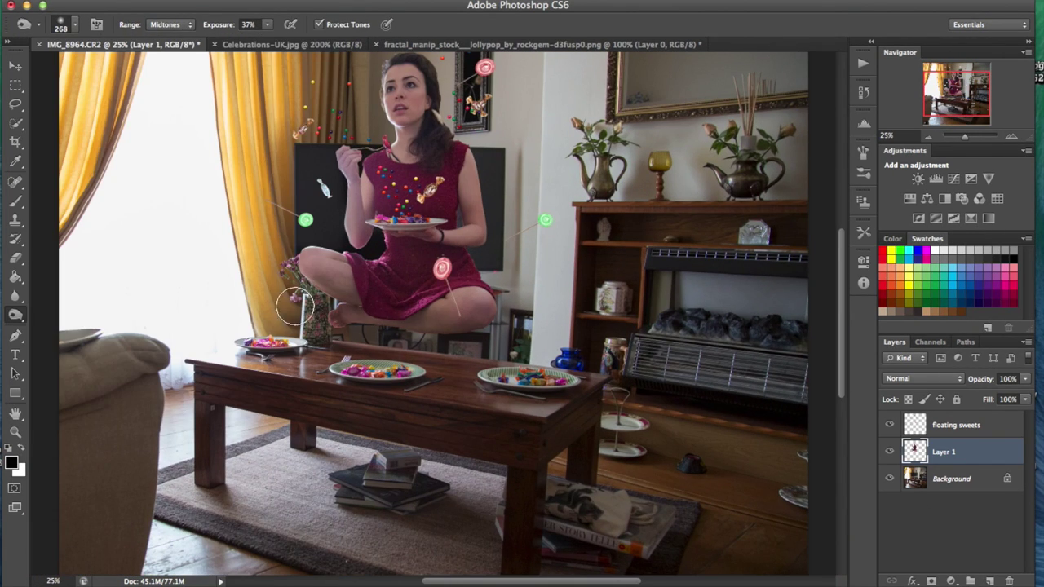
key(alt+bracketleft)
key(alt+bracketright)
Confirm the new layer and pick the feathery 608 brush preset
key(ctrl+shift+alt+n)
key(b)
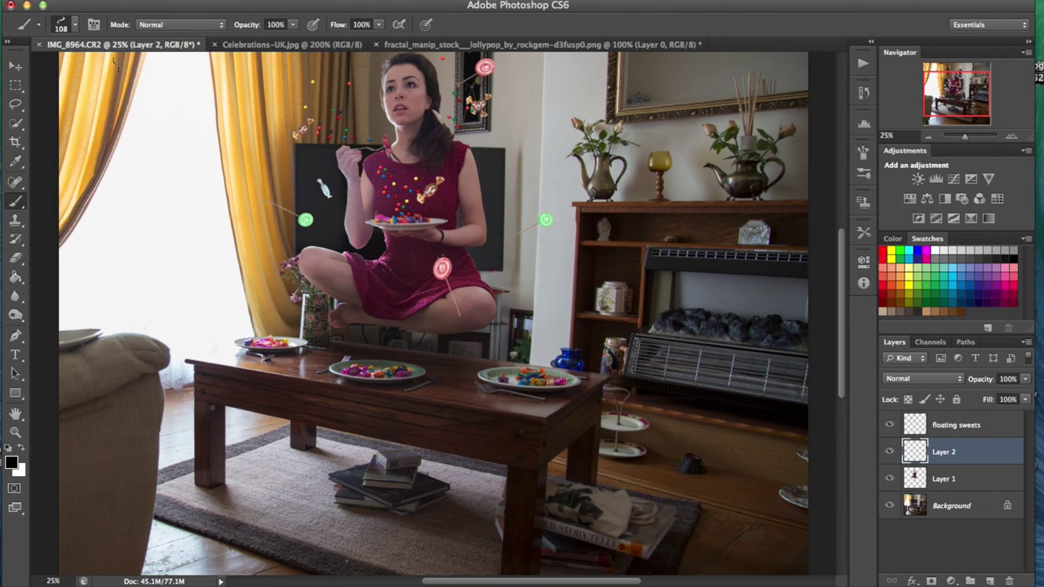
click(74, 24)
scroll(164, 261, up, 3)
click(183, 282)
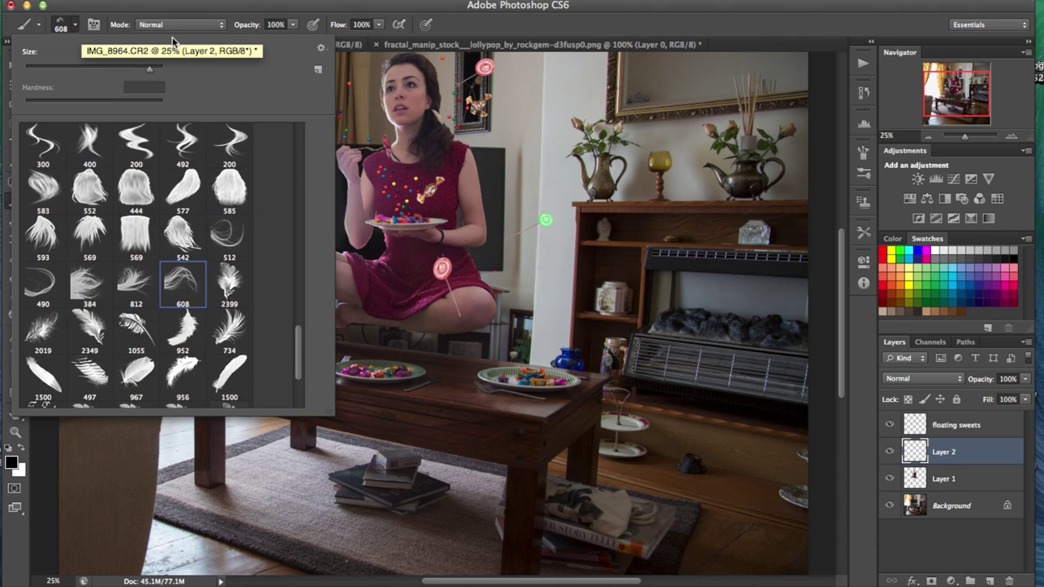
key(Return)
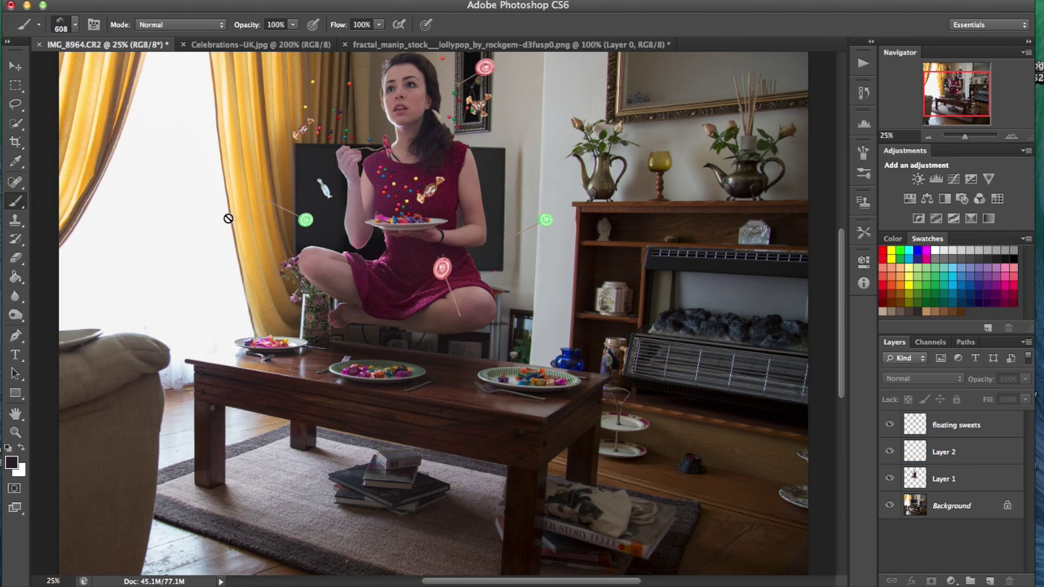
Stamp a dark feather patch on Layer 2 and move it beside the woman's hair
click(552, 198)
click(151, 0)
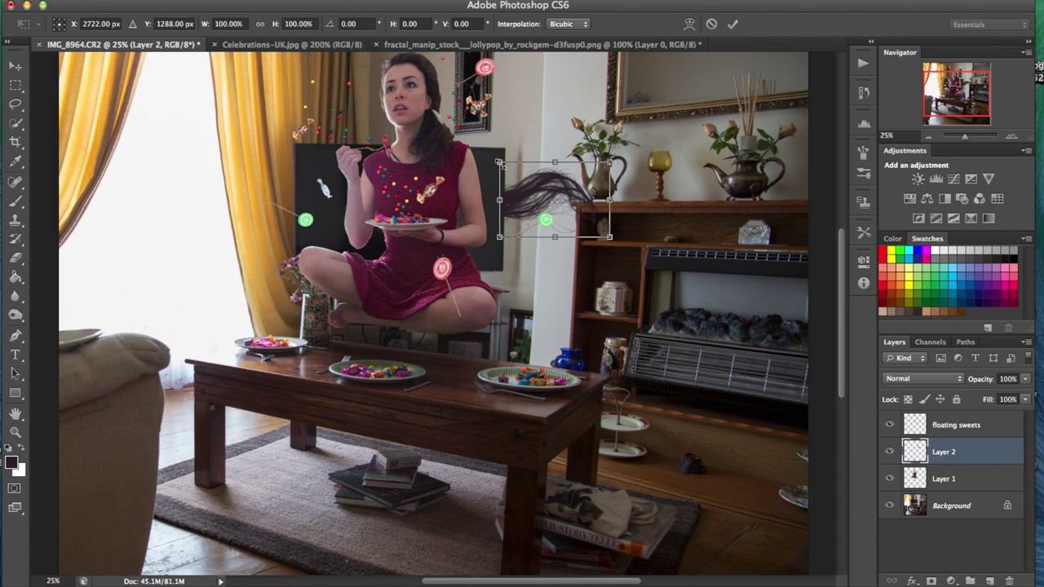
click(387, 364)
key(super+z)
click(151, 0)
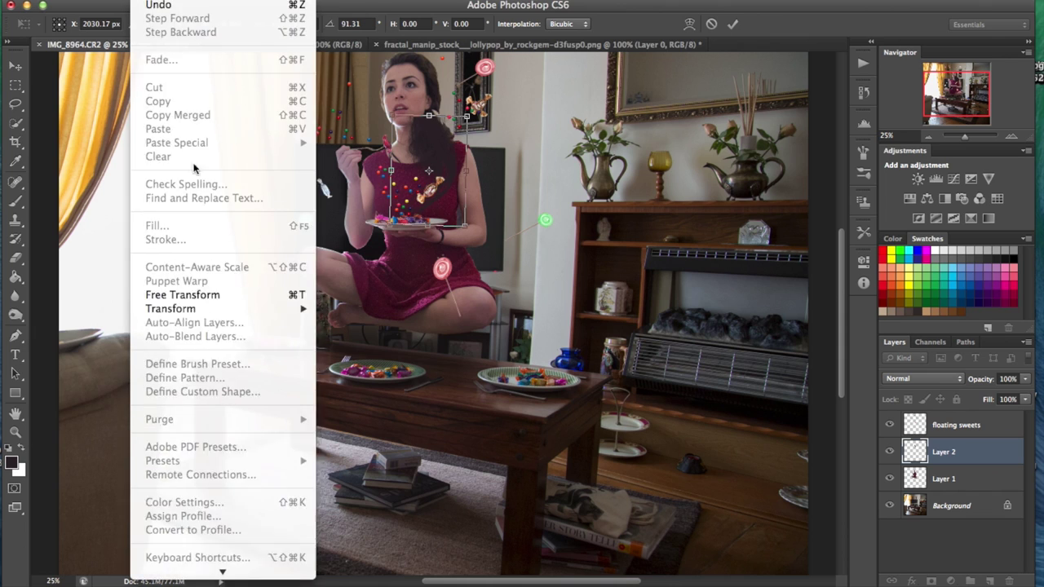
click(182, 295)
key(Return)
key(v)
key(super+plus)
key(super+plus)
key(super+plus)
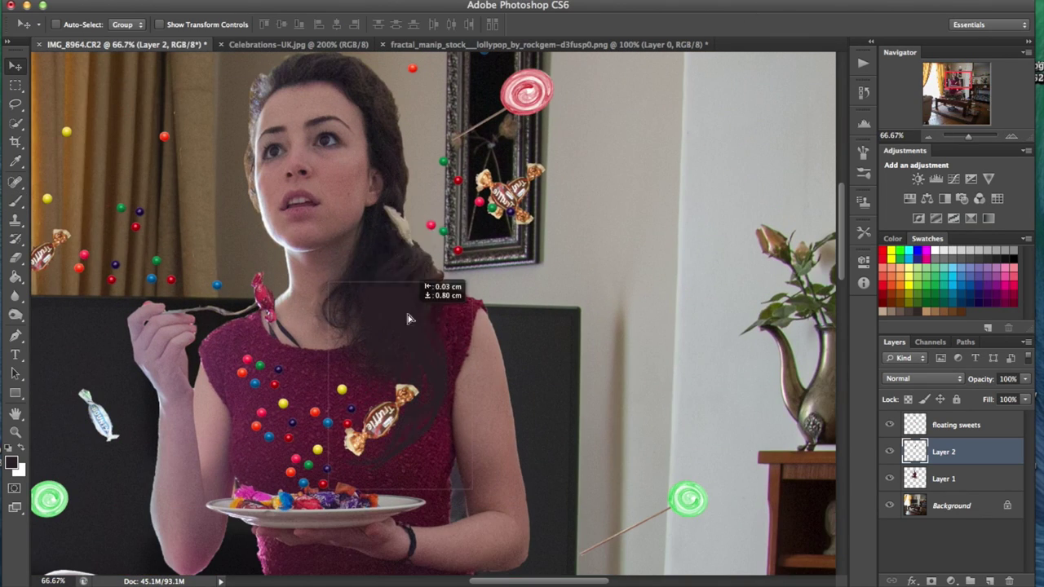
drag(440, 294, 389, 249)
Choose a wispy hair-strand brush preset at 180 px
key(b)
click(75, 25)
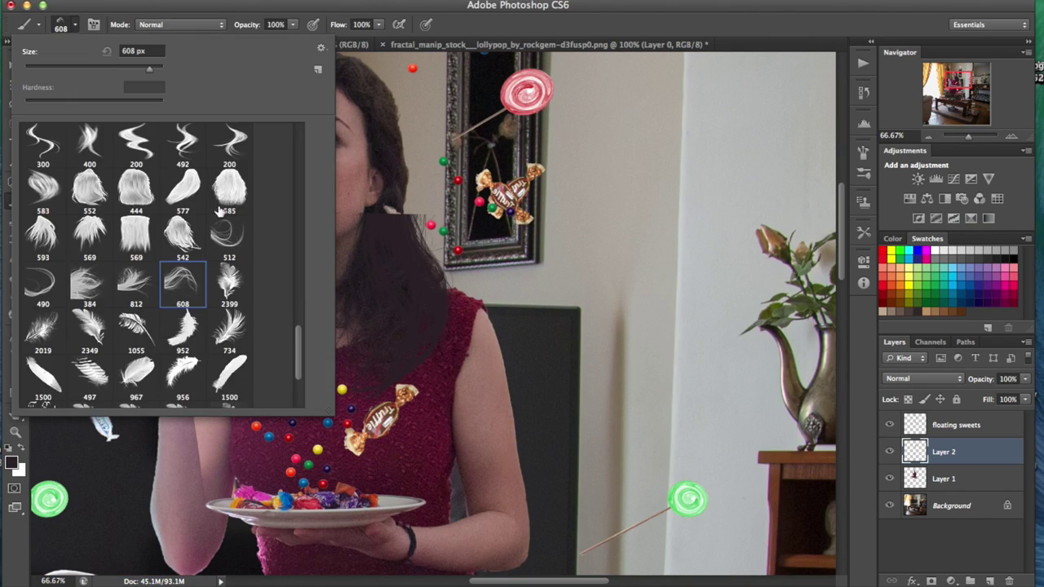
scroll(163, 261, up, 2)
click(183, 198)
text(180)
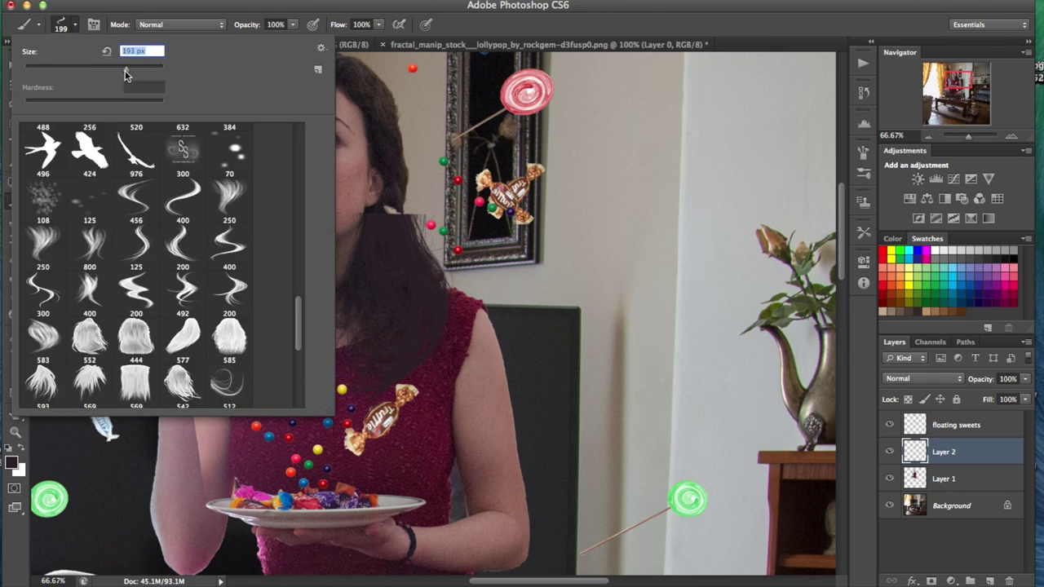
key(Return)
Hide Layer 2's dark patch, add Layer 3, and set the brush size to 193 px
click(889, 452)
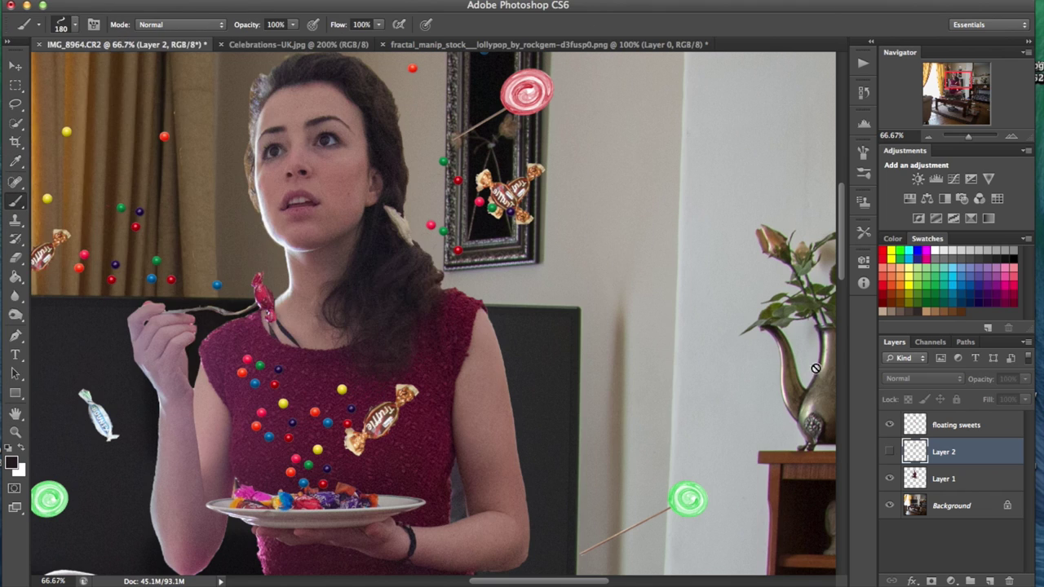
click(990, 581)
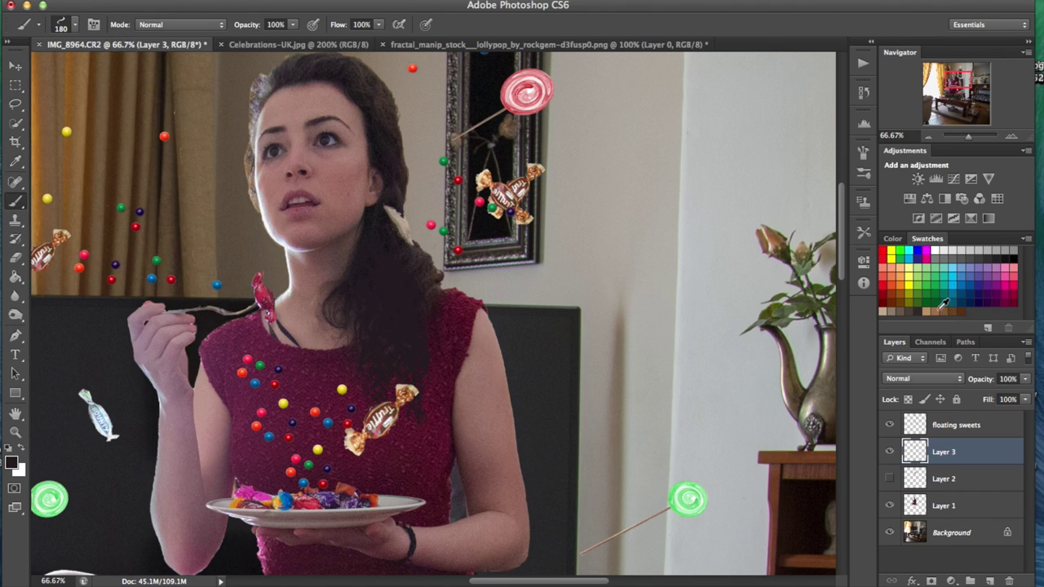
click(74, 25)
text(102)
key(Return)
click(75, 24)
text(193)
key(Return)
Sample the hair colour and add Layer 4 above the Background with a 237 px brush
alt+click(380, 135)
click(278, 25)
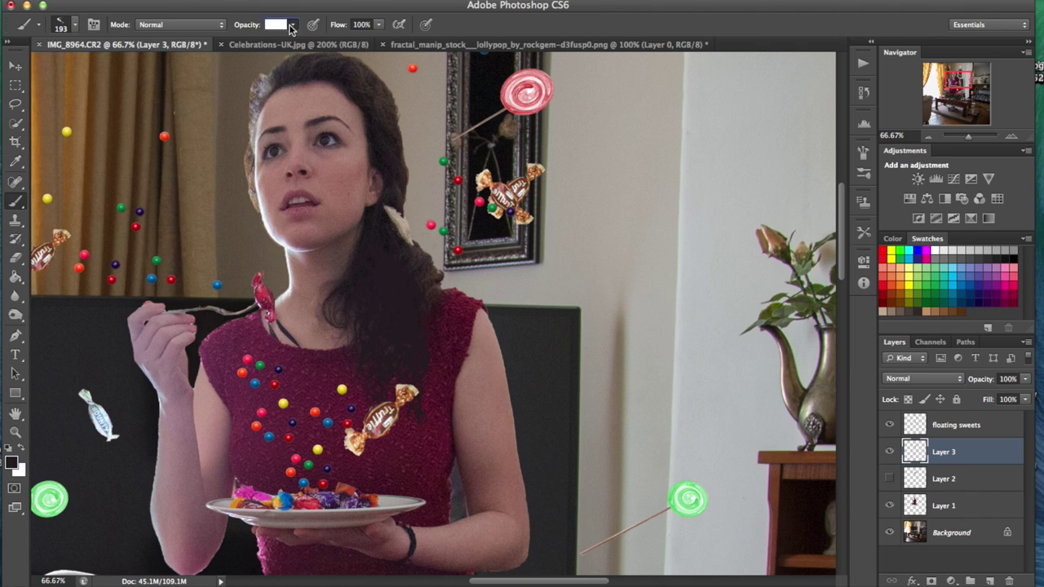
text(57)
key(Return)
key(ctrl+1)
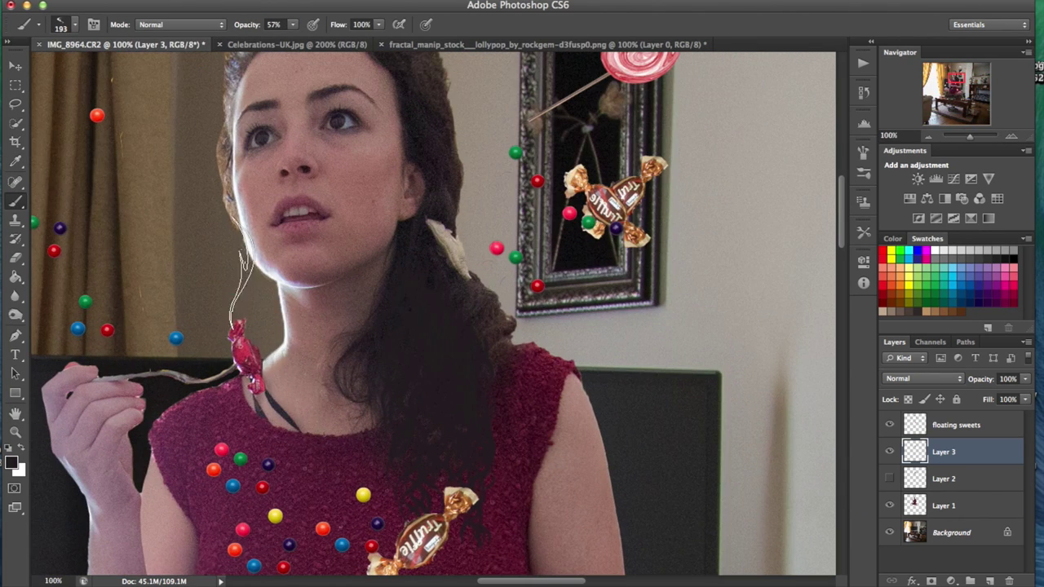
key(0)
key(alt+comma)
key(ctrl+shift+alt+n)
scroll(432, 310, down, 1)
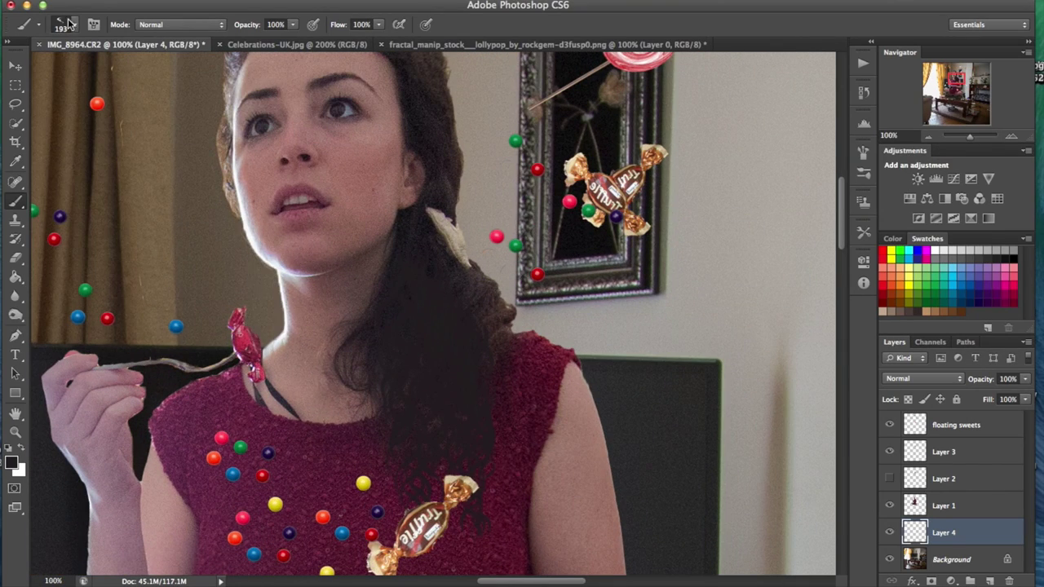
drag(294, 322, 304, 322)
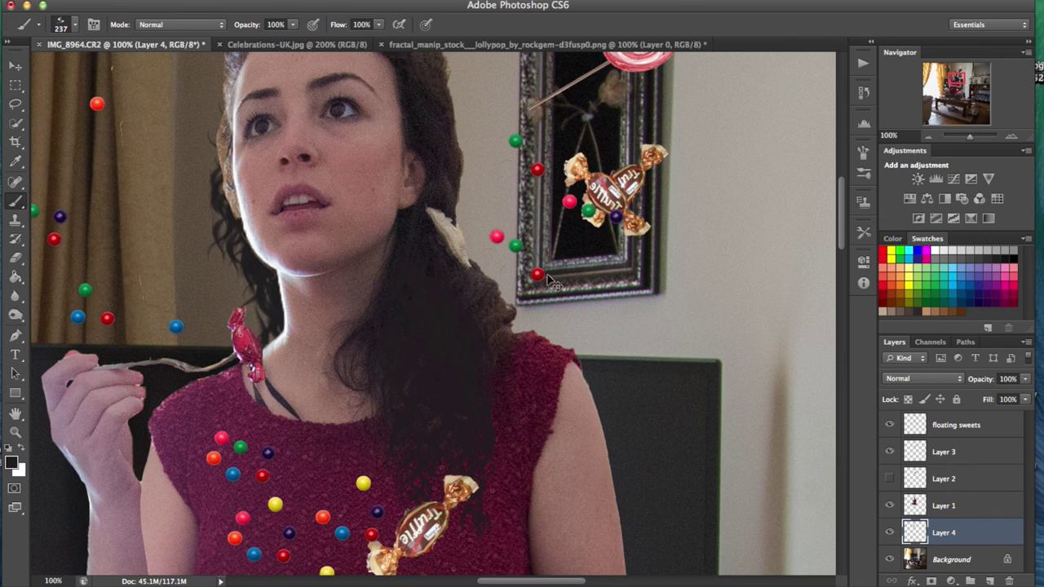
Set a 70 px brush at 100% zoom and make Layer 3 the active layer
key(alt+bracketright)
click(15, 258)
scroll(210, 173, up, 10)
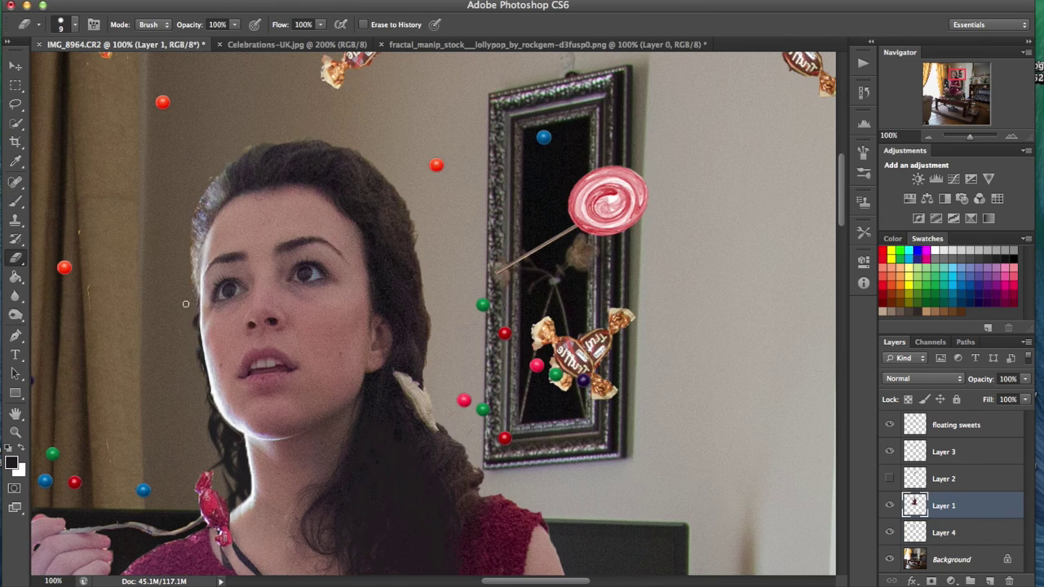
key(ctrl+0)
key(ctrl+plus)
click(18, 197)
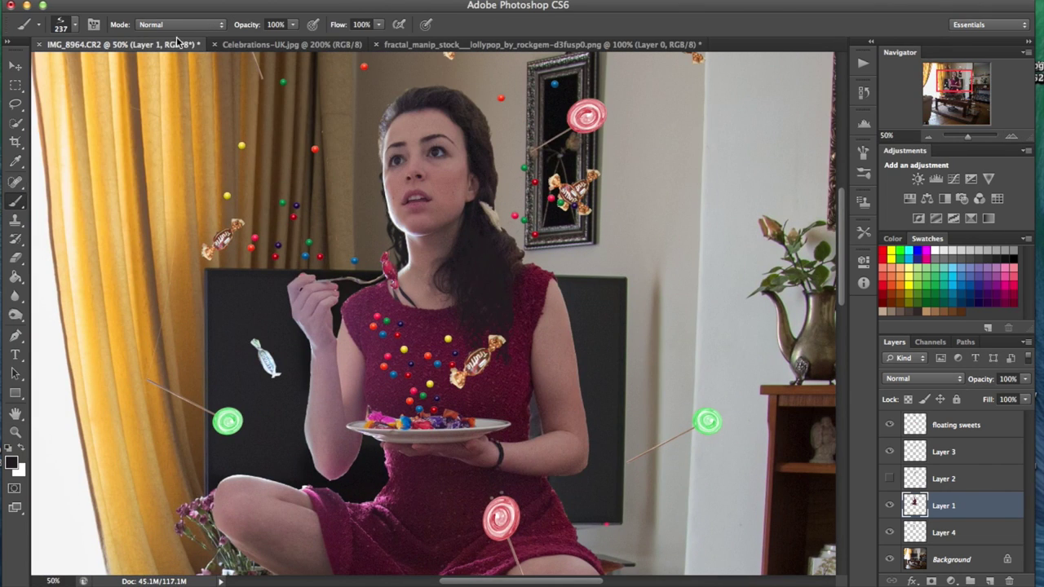
click(39, 25)
key(Return)
key(ctrl+1)
key(alt+bracketleft)
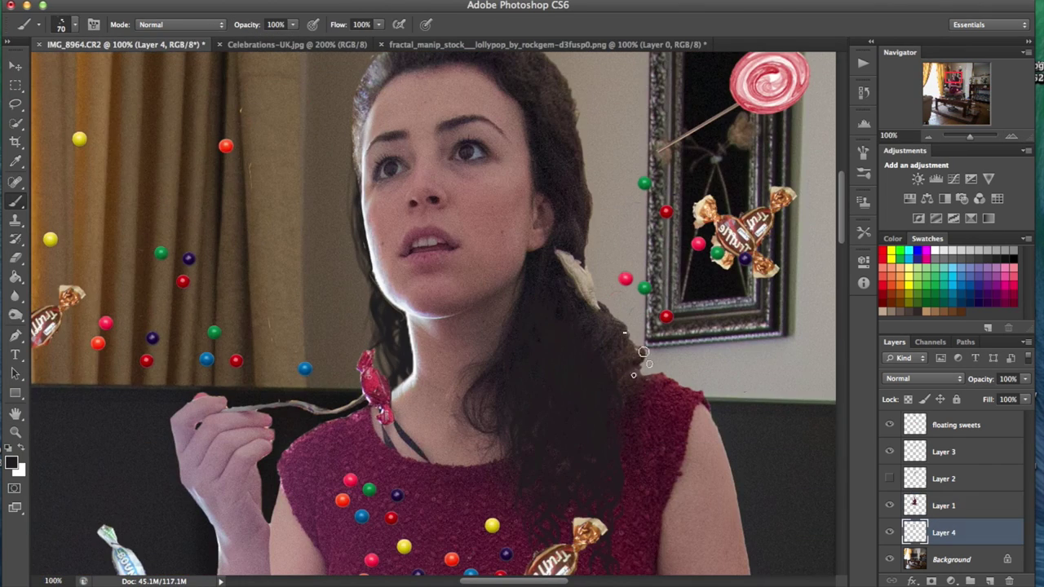
key(alt+bracketright)
key(alt+bracketright)
key(alt+bracketright)
drag(955, 76, 956, 82)
At 13% brush opacity, sample the hair colour and paint darker strands along the hair's edge
key(1)
key(3)
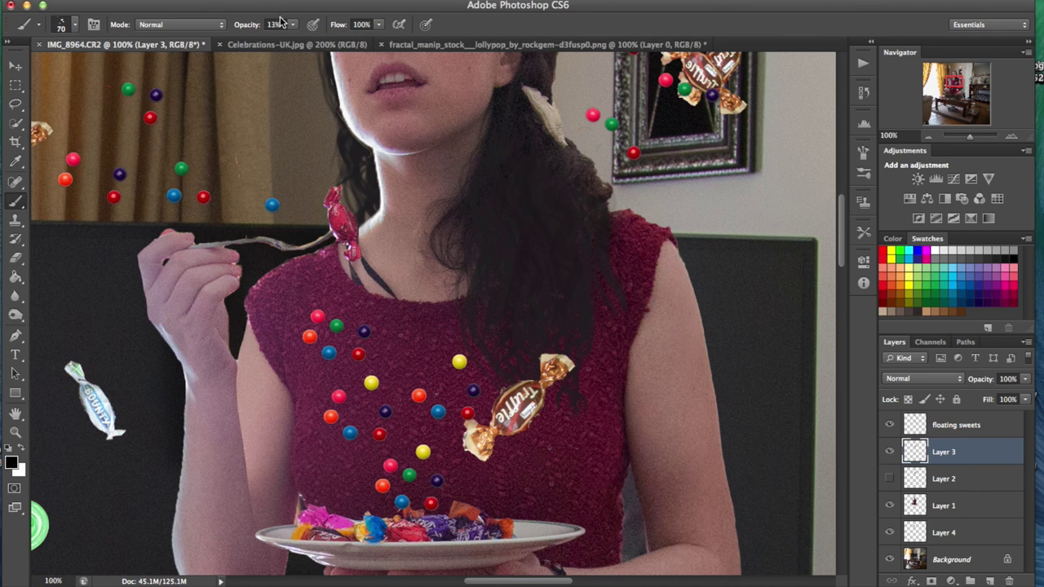
click(897, 105)
key(ctrl+plus)
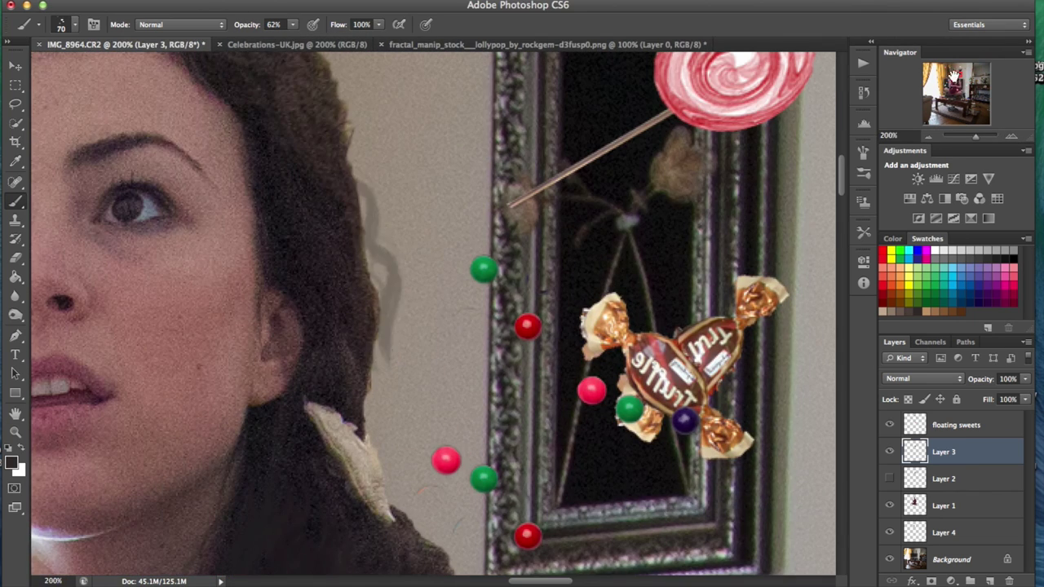
alt+click(334, 188)
right_click(335, 188)
key(Escape)
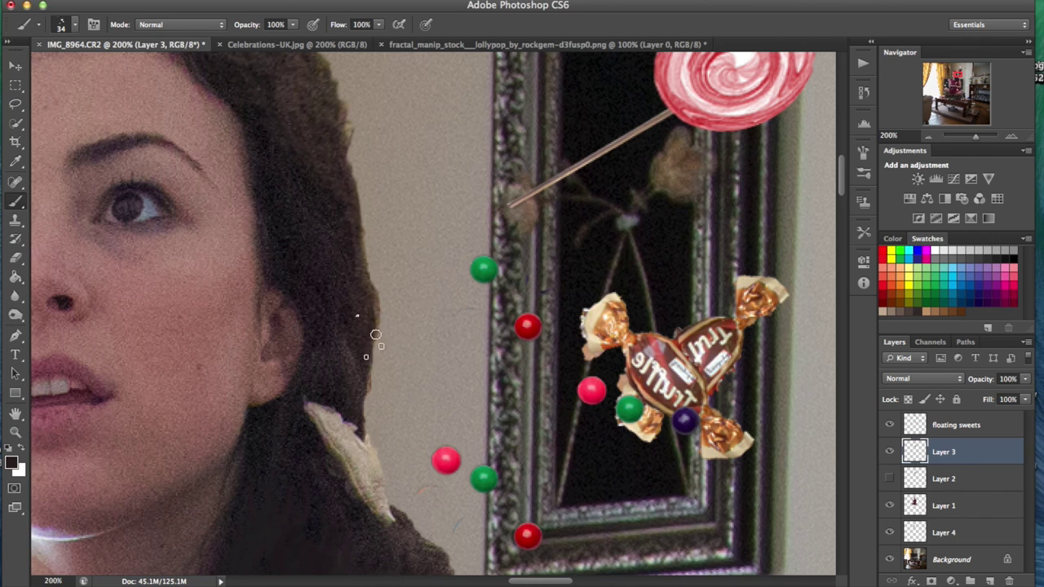
key(ctrl+minus)
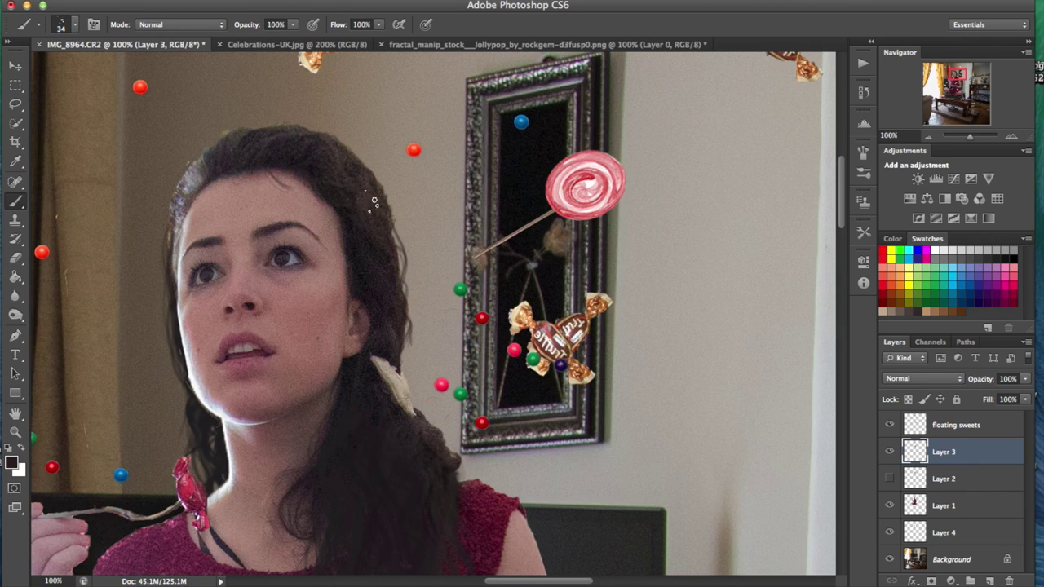
drag(374, 202, 320, 181)
key(ctrl+minus)
key(ctrl+minus)
key(ctrl+minus)
key(ctrl+minus)
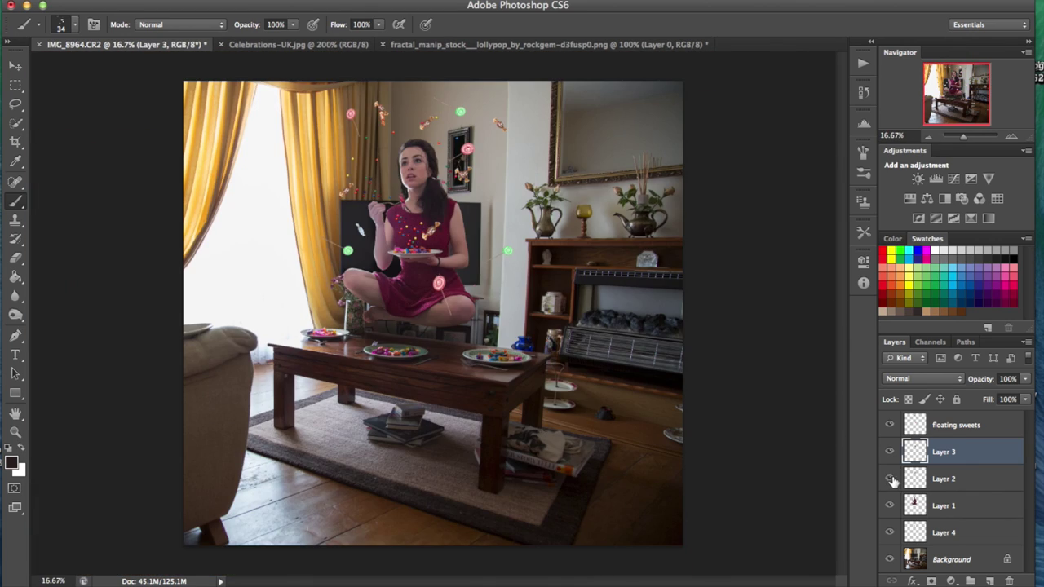
Delete hidden Layer 2, merge the remaining layers, and put them into Group 1
click(944, 506)
shift+click(944, 453)
key(ctrl+e)
key(ctrl+e)
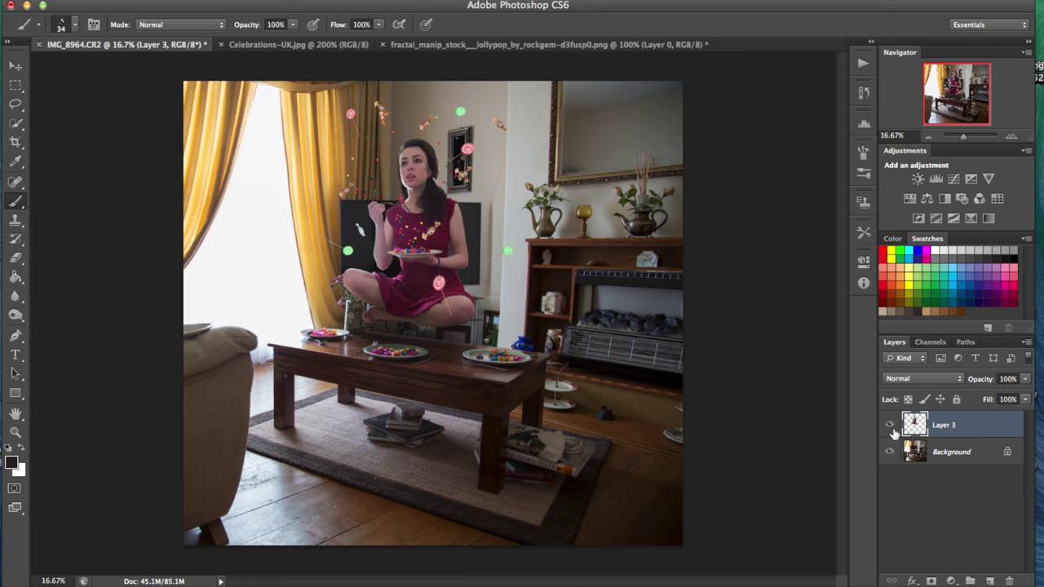
key(ctrl+g)
double_click(944, 483)
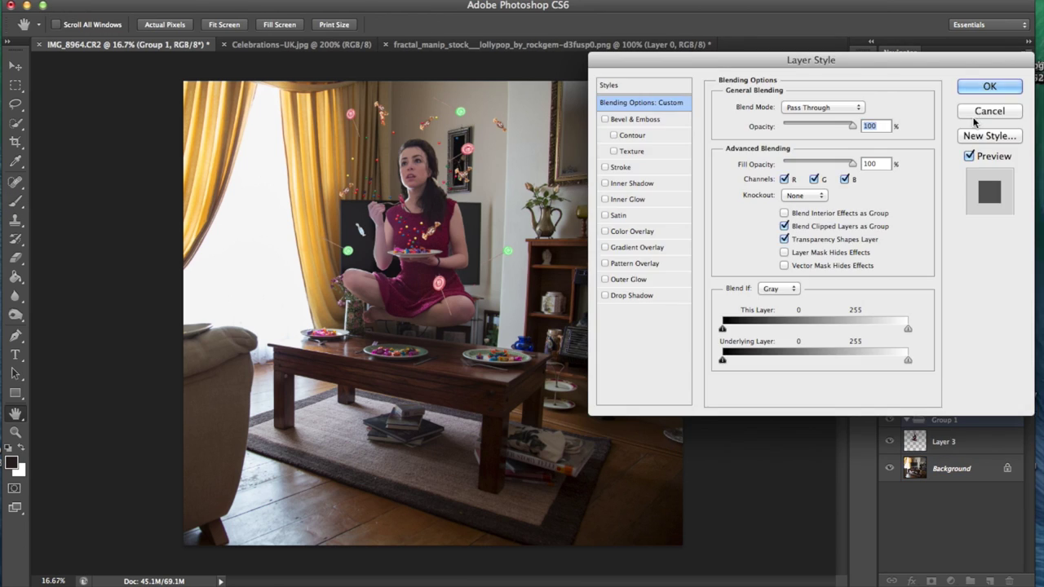
key(Escape)
click(944, 483)
key(ctrl+a)
Play the Dusk and Sunny Light actions from the Actions panel
key(alt+F9)
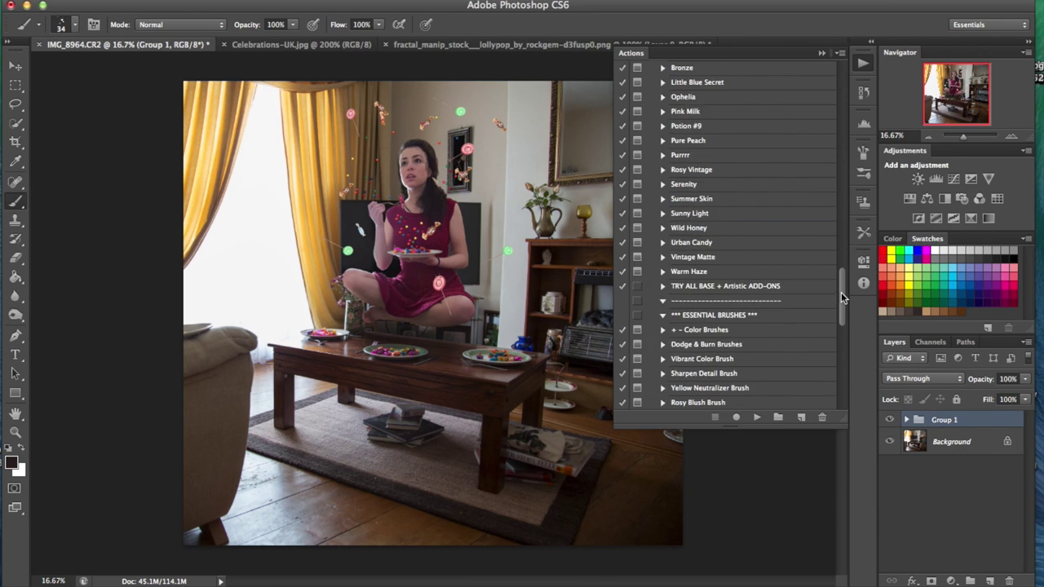
click(680, 155)
click(757, 416)
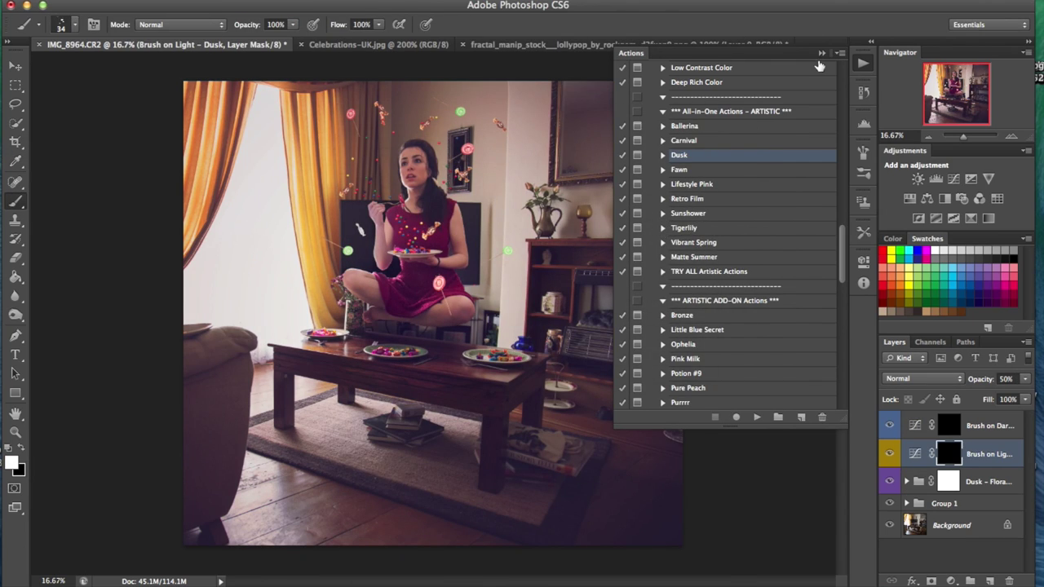
scroll(677, 237, down, 10)
click(689, 242)
click(759, 417)
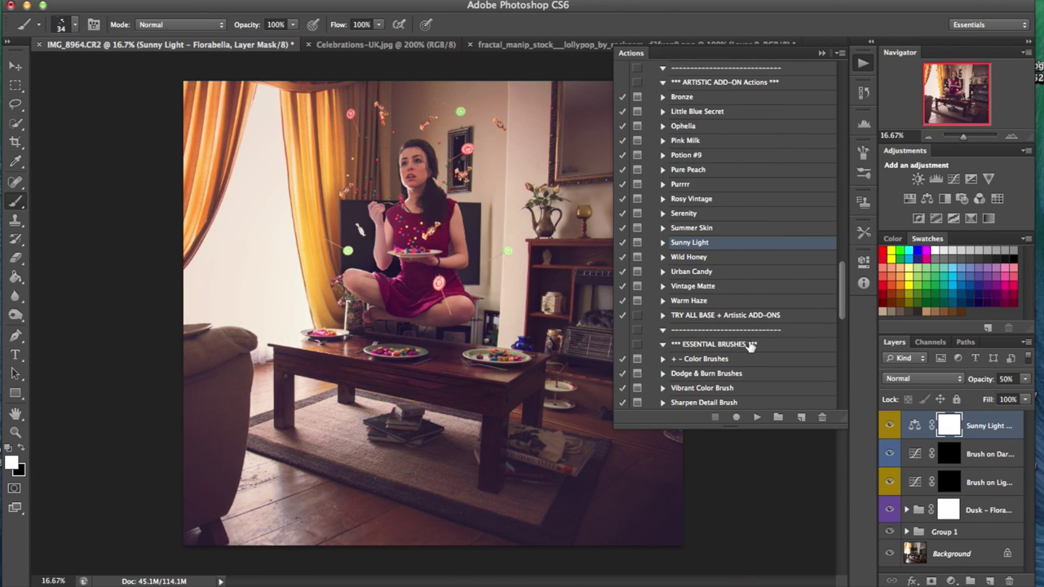
Remove the Sunny Light layer and play the Sunshower colour action on the photo
click(1010, 581)
click(623, 217)
scroll(841, 284, up, 10)
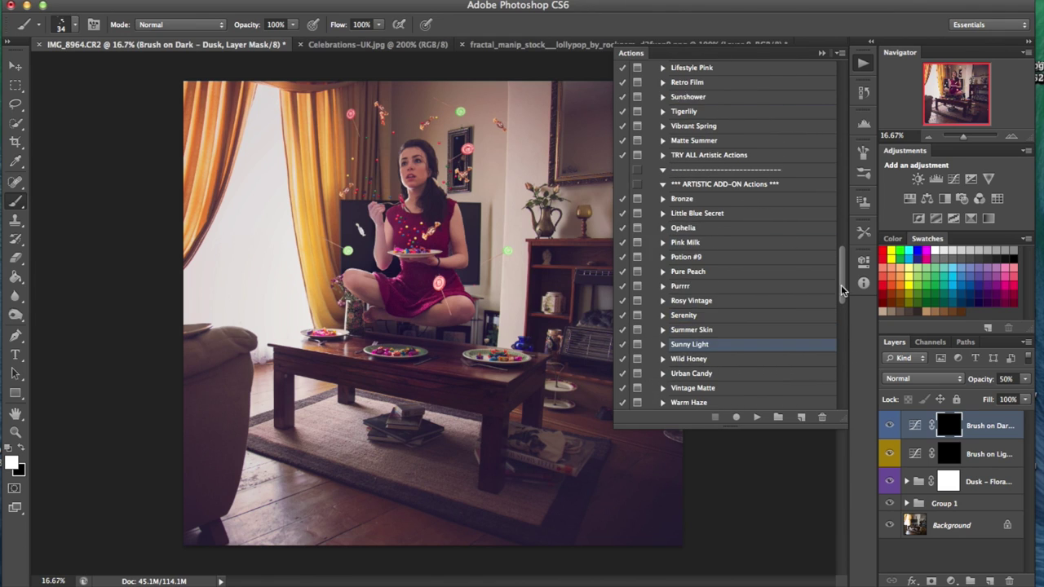
click(688, 96)
click(757, 417)
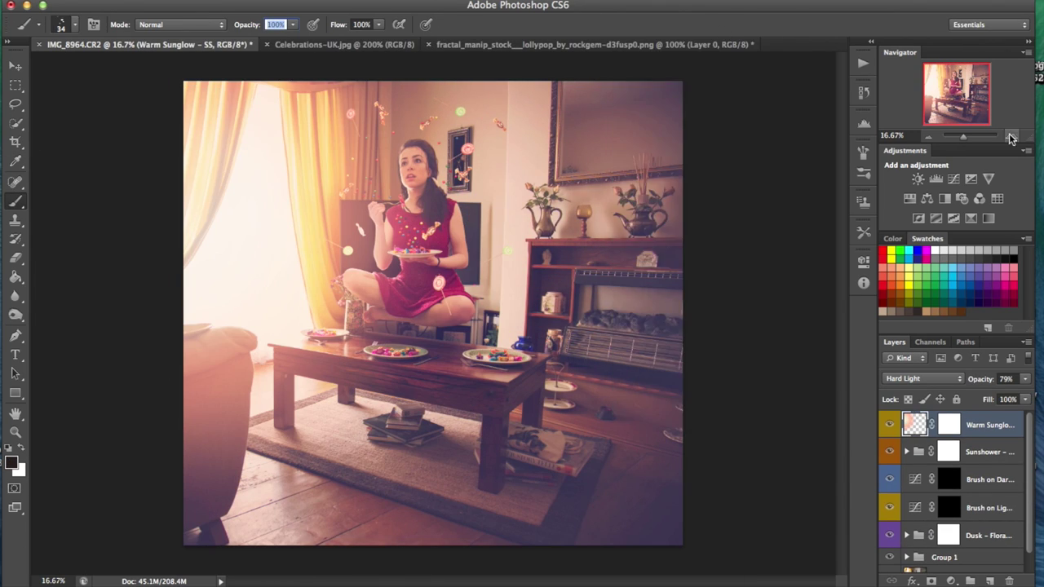
Bow the Curves layer's curve upward to brighten the whole image, comparing against Warm Sunglow
click(1010, 137)
click(927, 136)
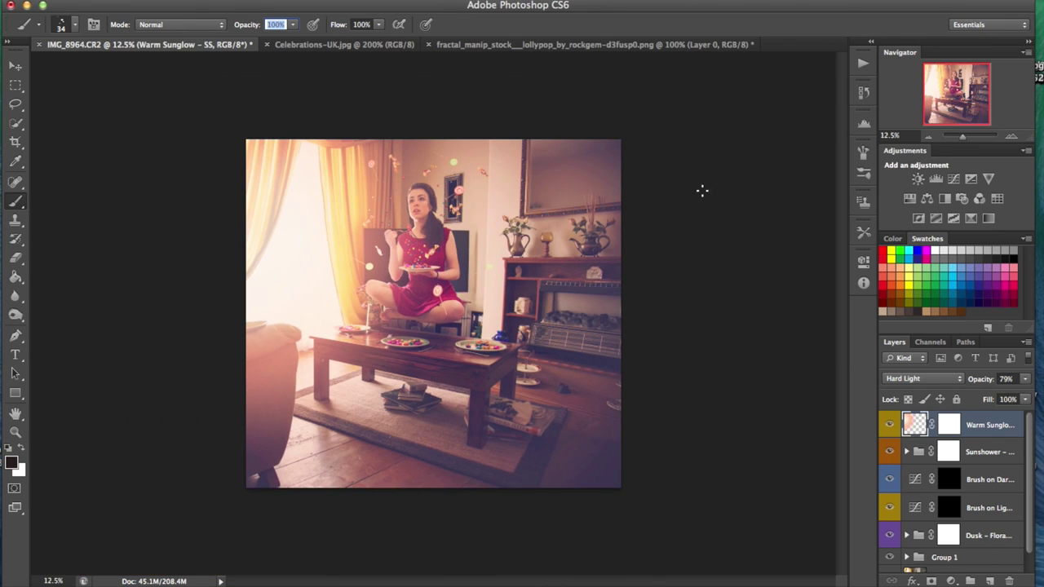
double_click(16, 414)
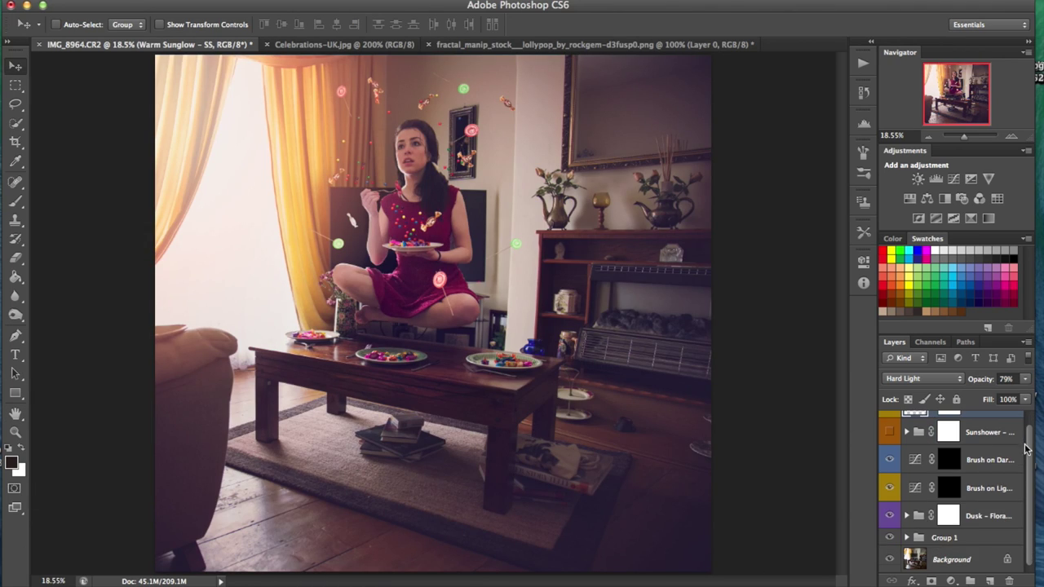
drag(751, 401, 736, 384)
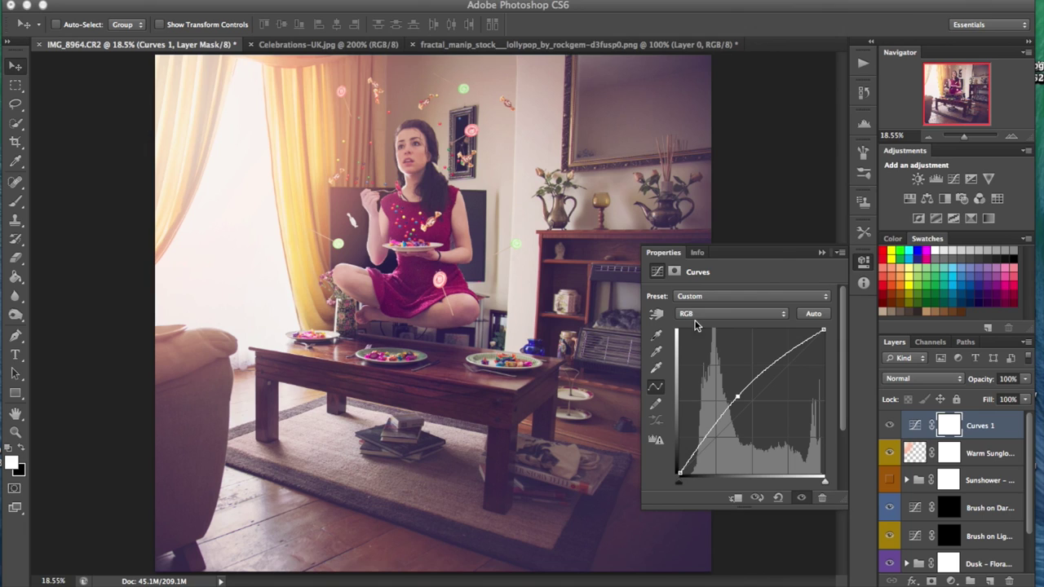
click(890, 454)
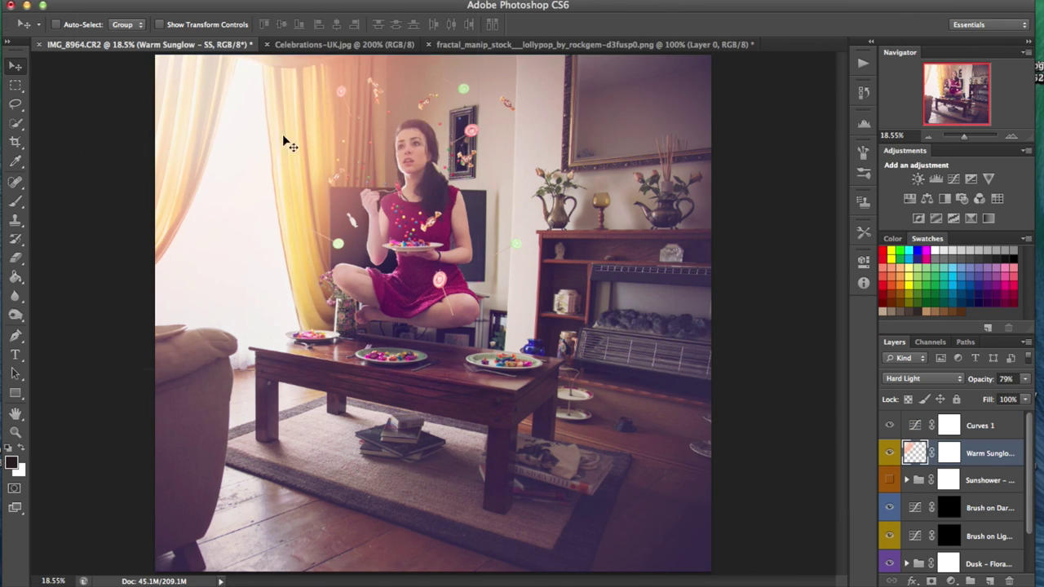
scroll(955, 489, down, 1)
click(989, 480)
Switch to the Brush tool with a soft round preset (34 px, 0% hardness)
key(b)
click(75, 25)
scroll(131, 245, up, 5)
click(123, 149)
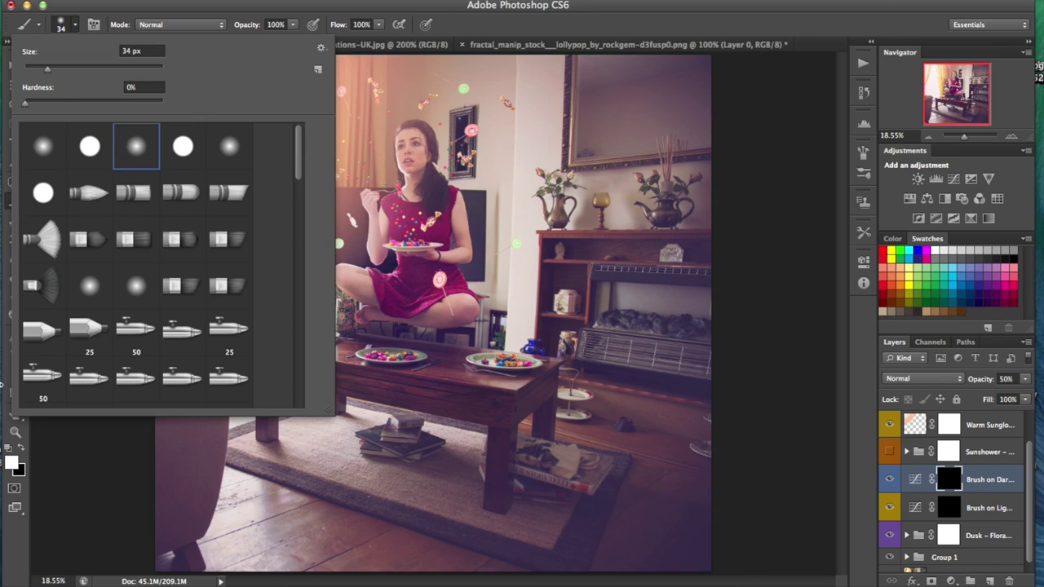
Set a 2158 px brush at 33% opacity and paint the mask over the upper-right wall and mirror
click(10, 359)
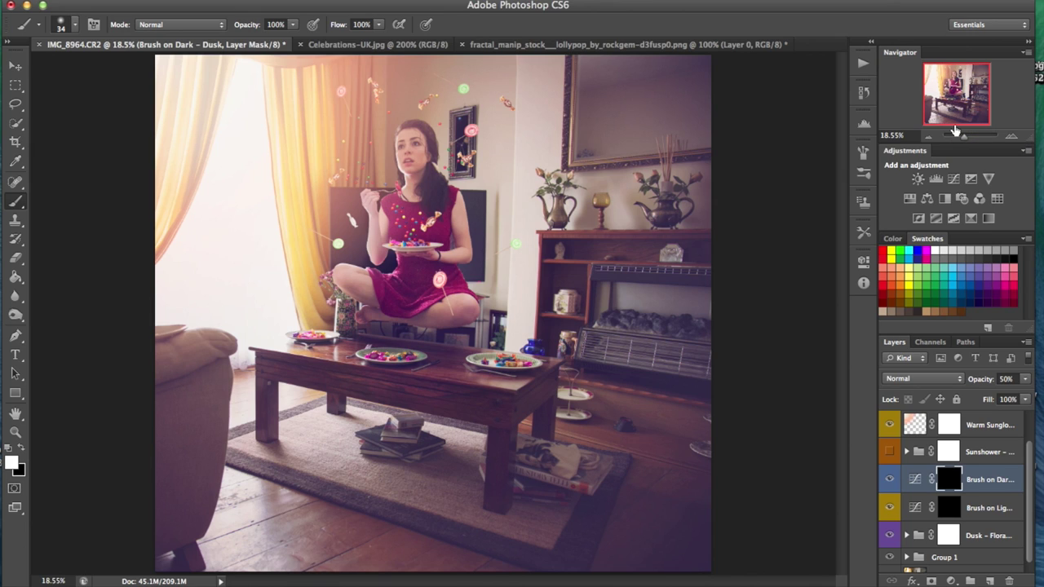
click(61, 24)
text(416)
key(Return)
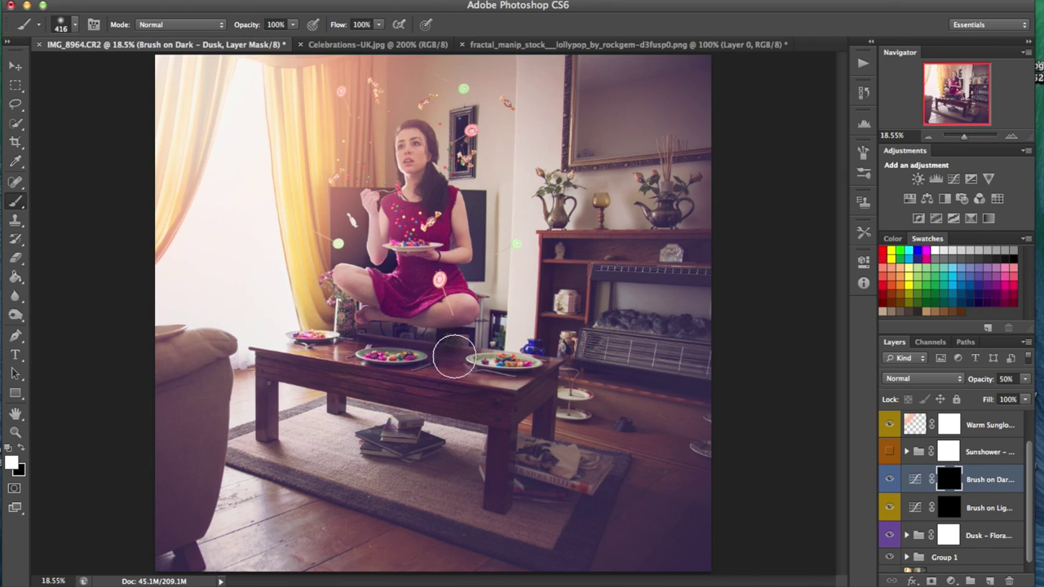
key(3)
key(3)
click(61, 25)
text(2158)
key(Return)
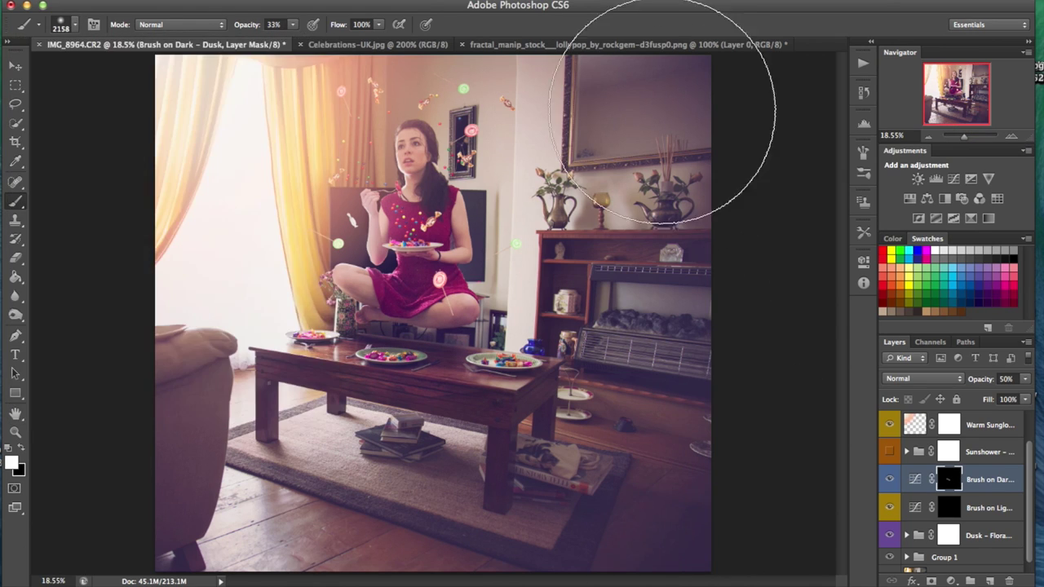
drag(745, 35, 385, 466)
Inspect the Dusk group's Blue Shadows layer and Warming Filter mask, then collapse the group
click(906, 536)
scroll(1028, 469, down, 1)
scroll(1028, 469, down, 2)
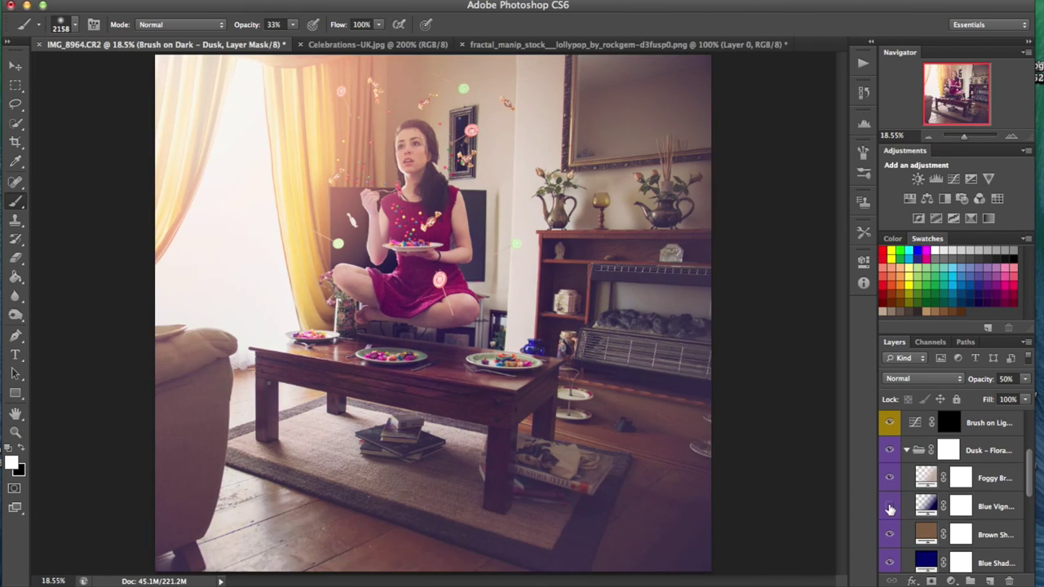
click(991, 503)
scroll(898, 506, down, 1)
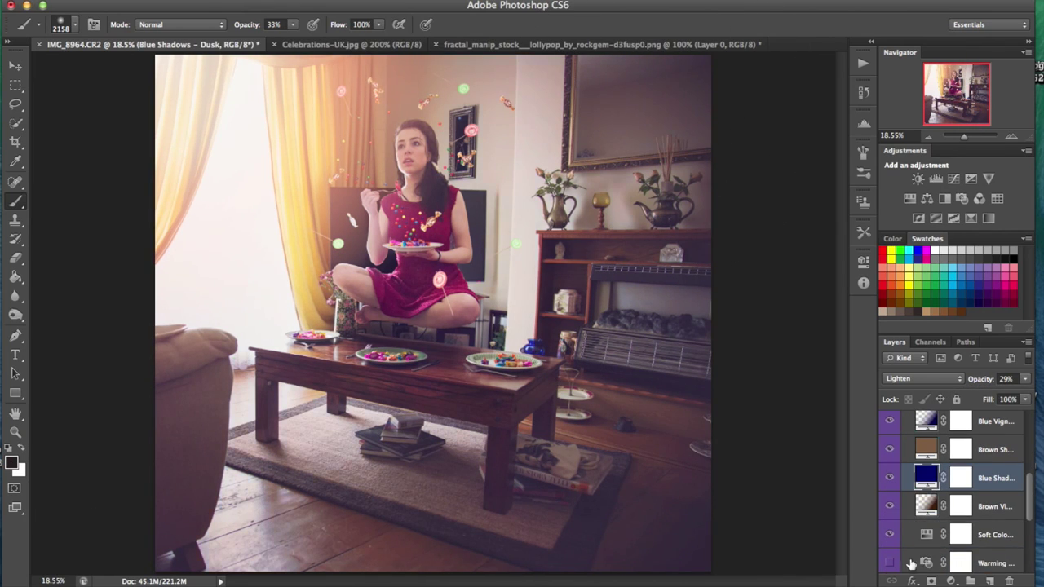
scroll(930, 538, down, 2)
click(956, 506)
scroll(949, 516, down, 2)
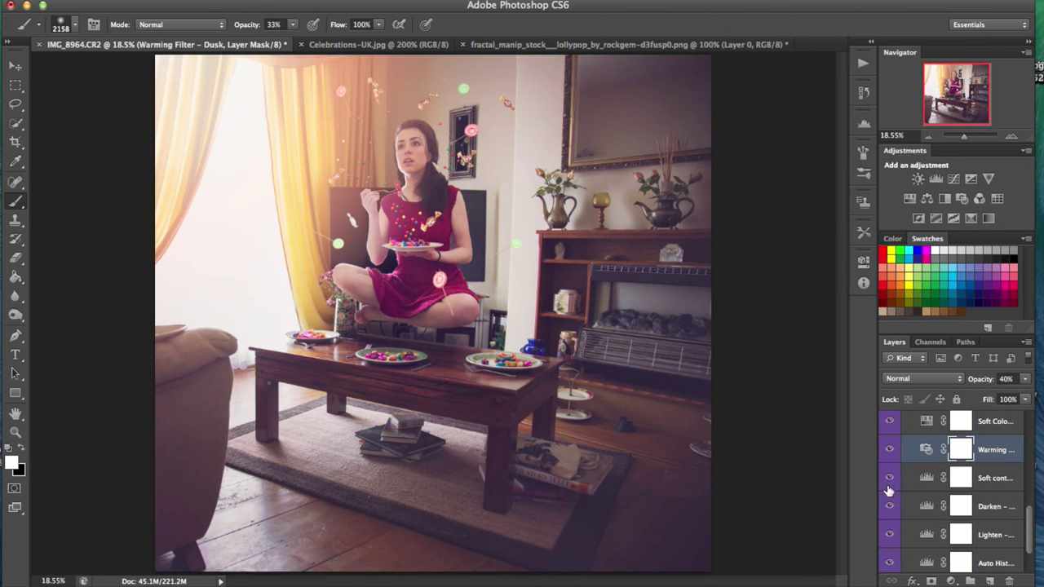
click(864, 62)
scroll(832, 337, down, 5)
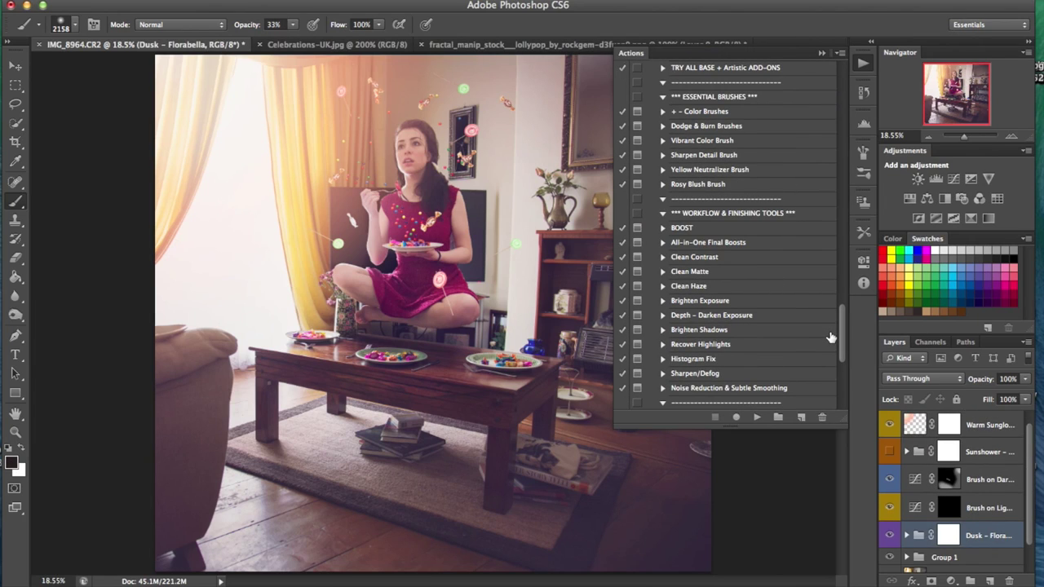
click(822, 52)
Play the Mushroom (Vignette) action, accept its new layer, and toggle the group off and on to compare
key(alt+F9)
scroll(770, 142, down, 6)
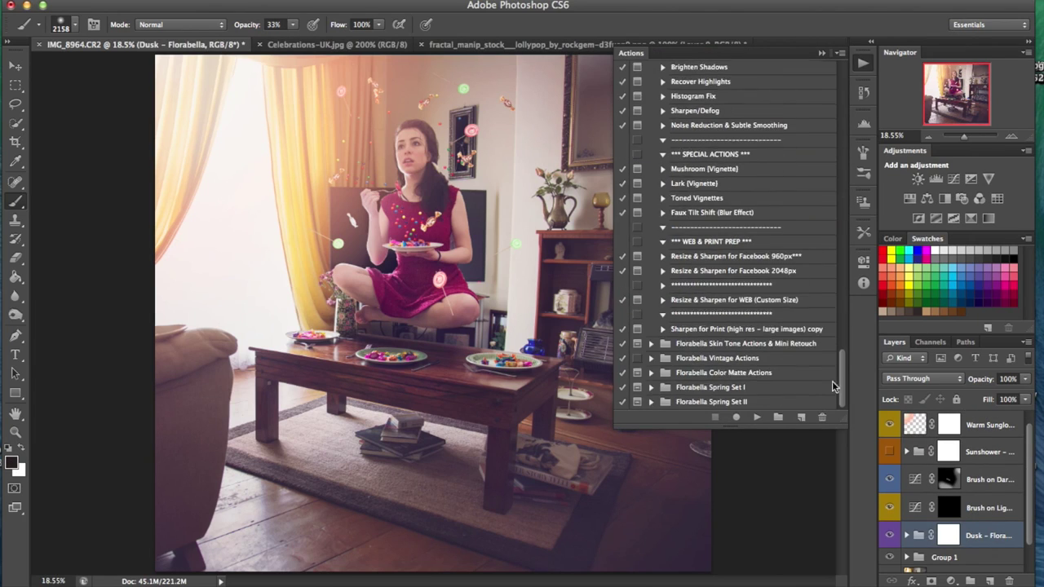
click(705, 169)
click(757, 417)
click(604, 214)
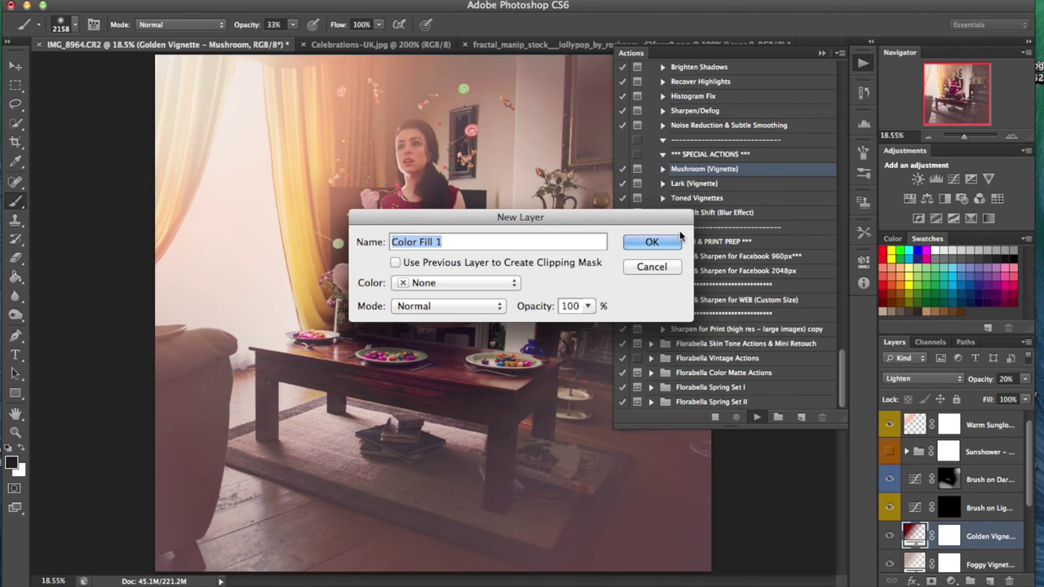
key(Return)
key(Return)
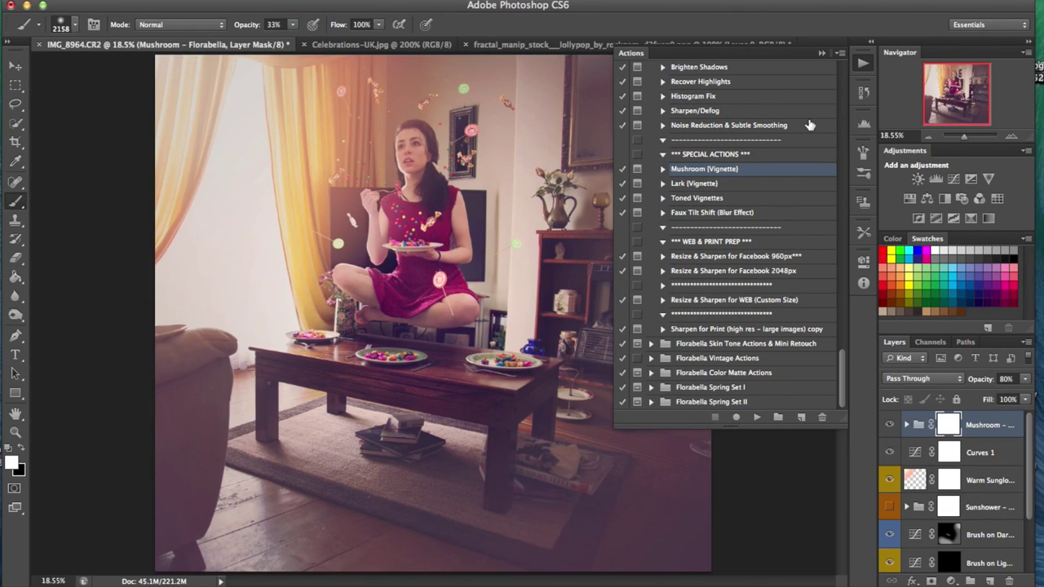
click(822, 52)
click(889, 425)
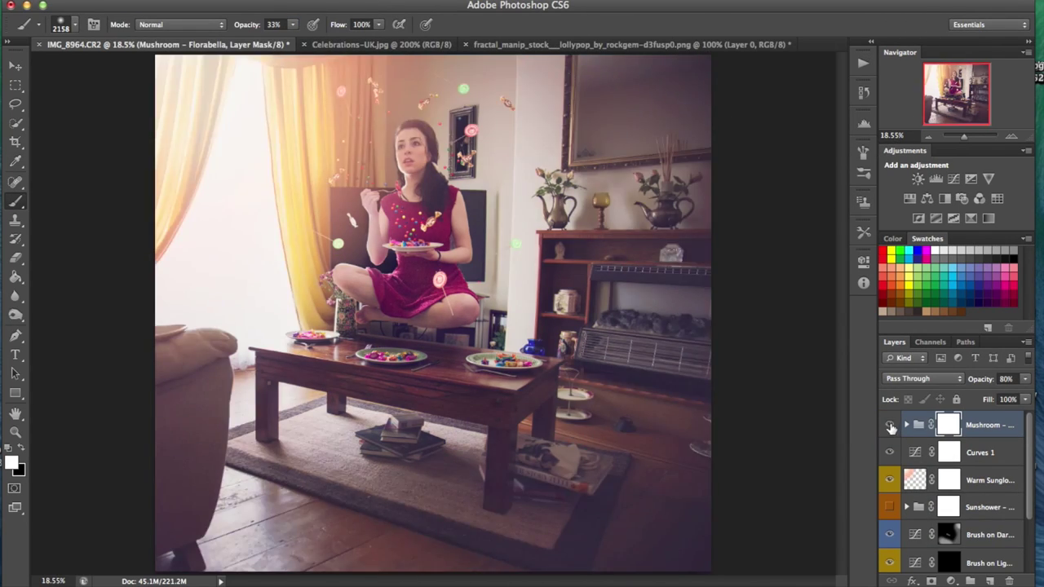
click(927, 200)
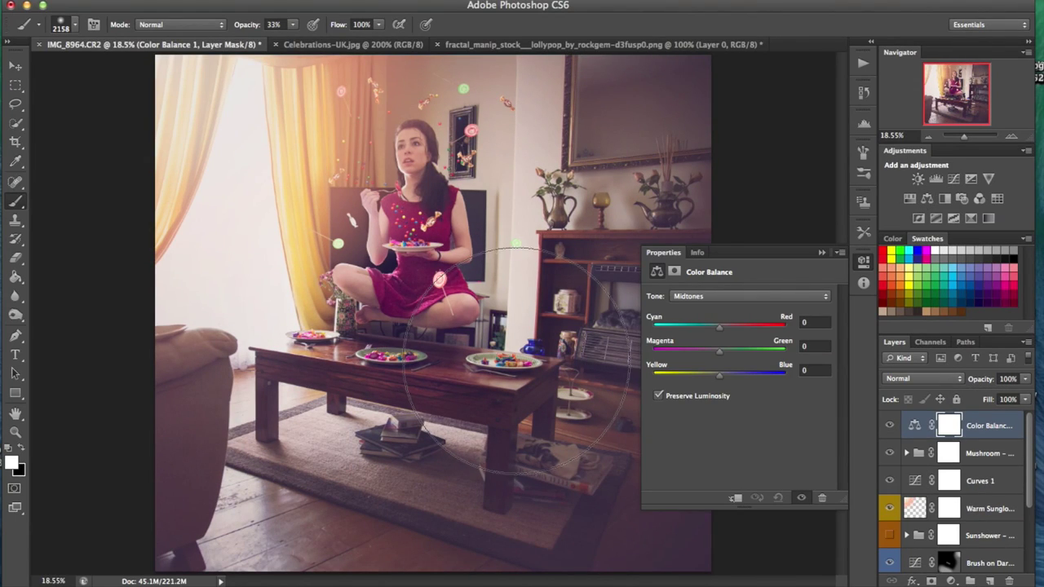
Shift the Color Balance midtones slightly toward cyan, then adjust the shadows range
drag(724, 329, 719, 333)
click(734, 297)
click(702, 284)
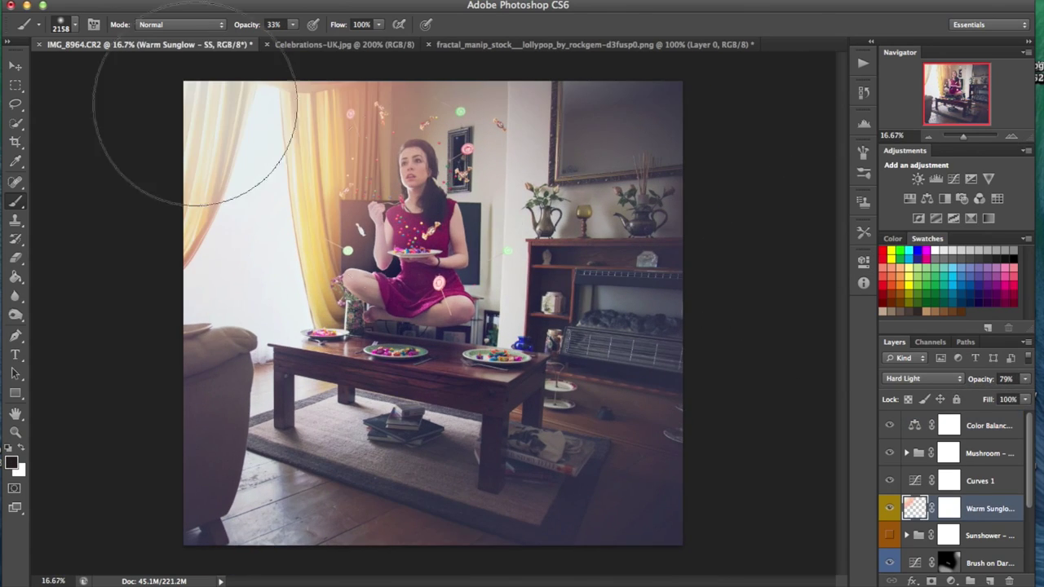
drag(293, 186, 316, 191)
click(989, 425)
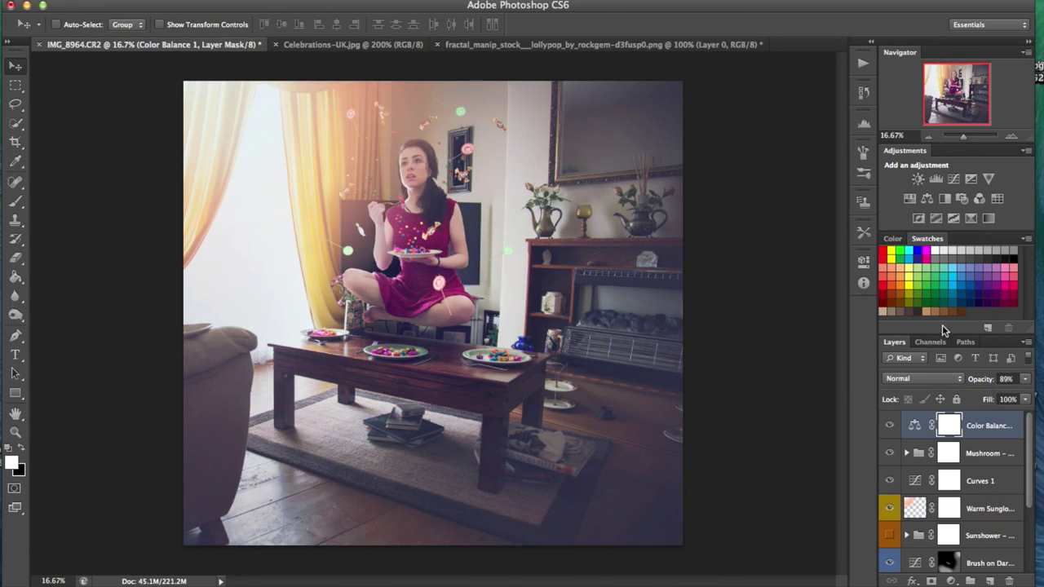
Play the Clean Haze action and set its layer opacity to 18%
click(863, 62)
scroll(735, 202, up, 5)
click(702, 141)
click(757, 417)
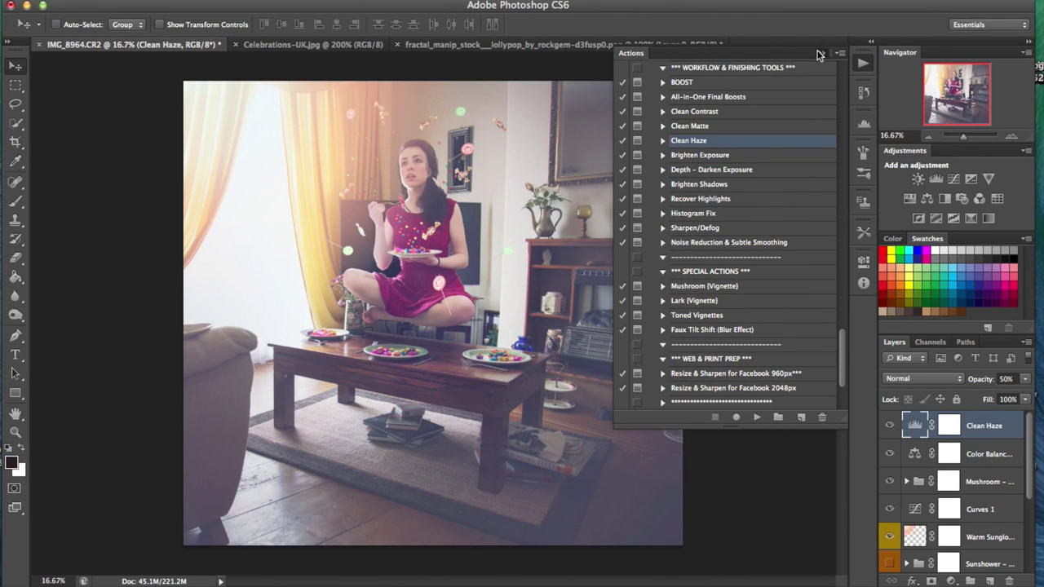
click(863, 63)
key(1)
key(8)
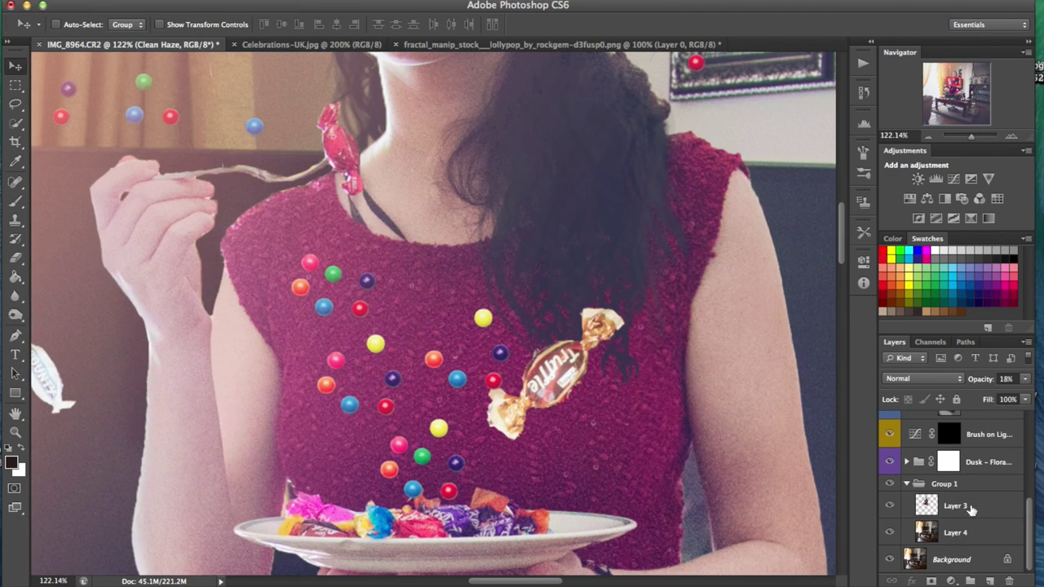
Select Layer 3, try the Blur and Dodge tools, and step backward to undo a change
click(972, 509)
click(18, 300)
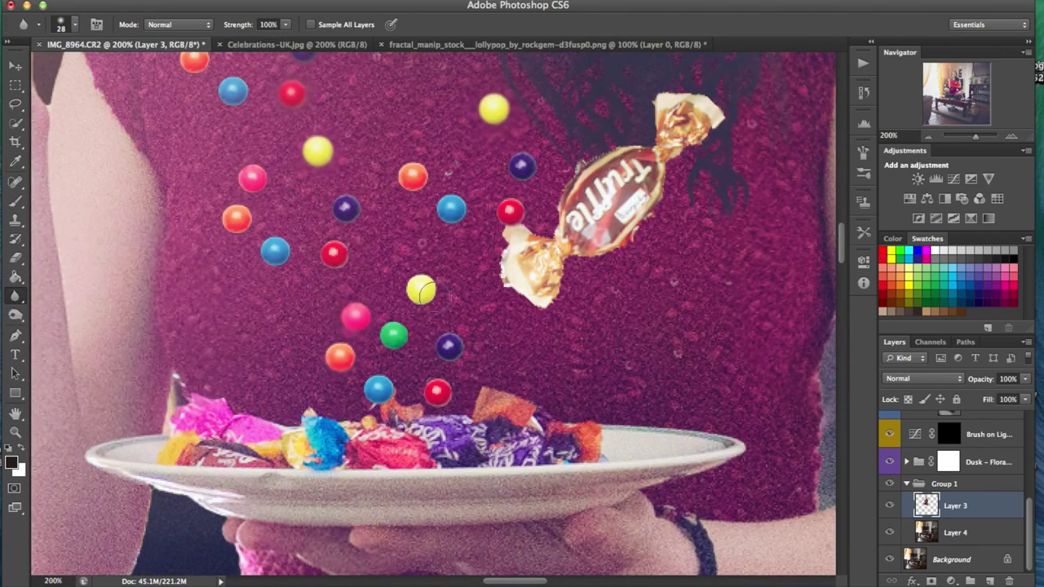
key(o)
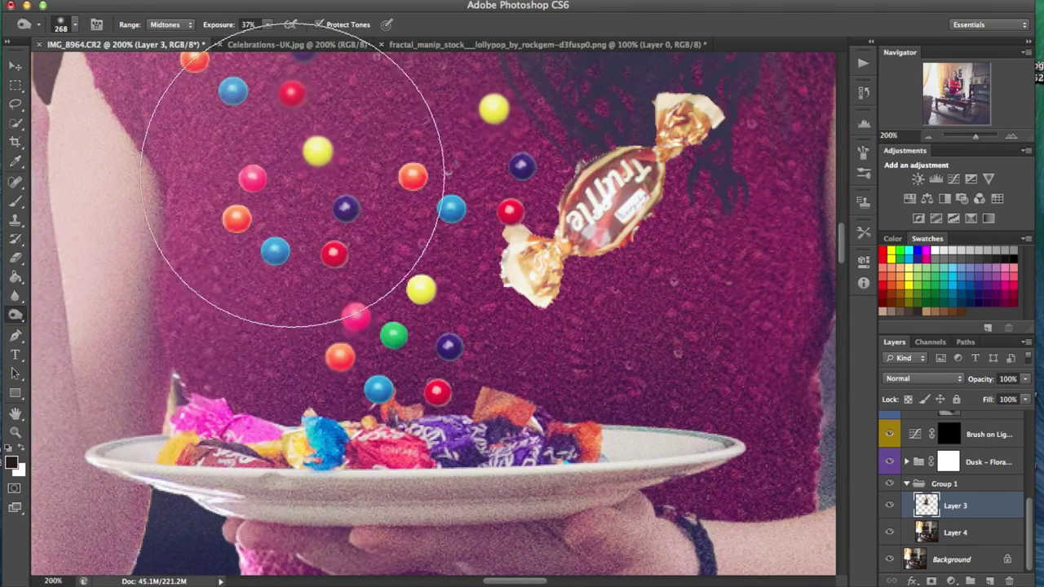
click(163, 32)
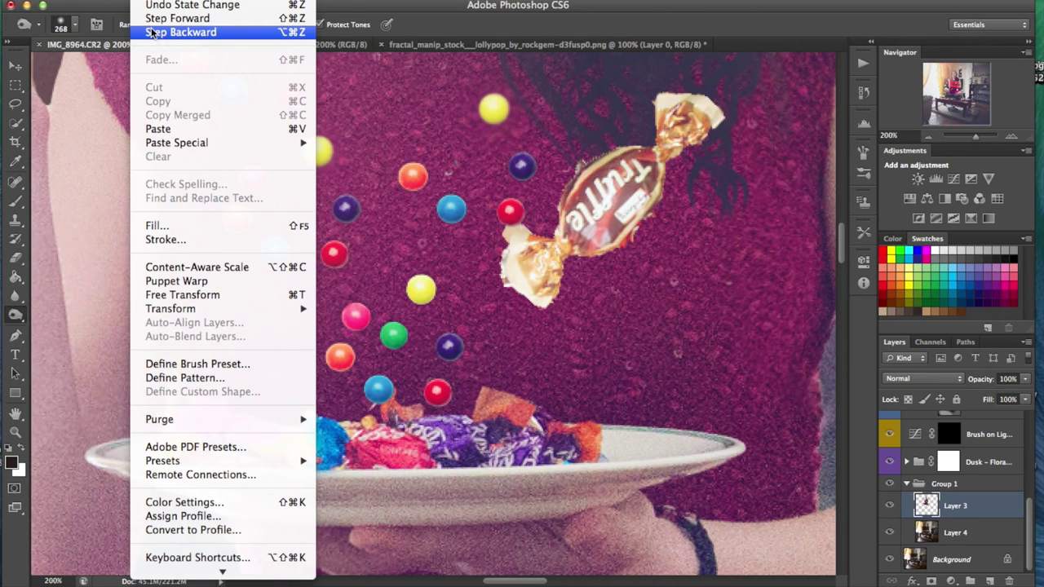
click(151, 32)
Quick-select the blue, green, yellow, pink, red and purple balls, then set a 15 px Blur brush
click(16, 122)
click(232, 90)
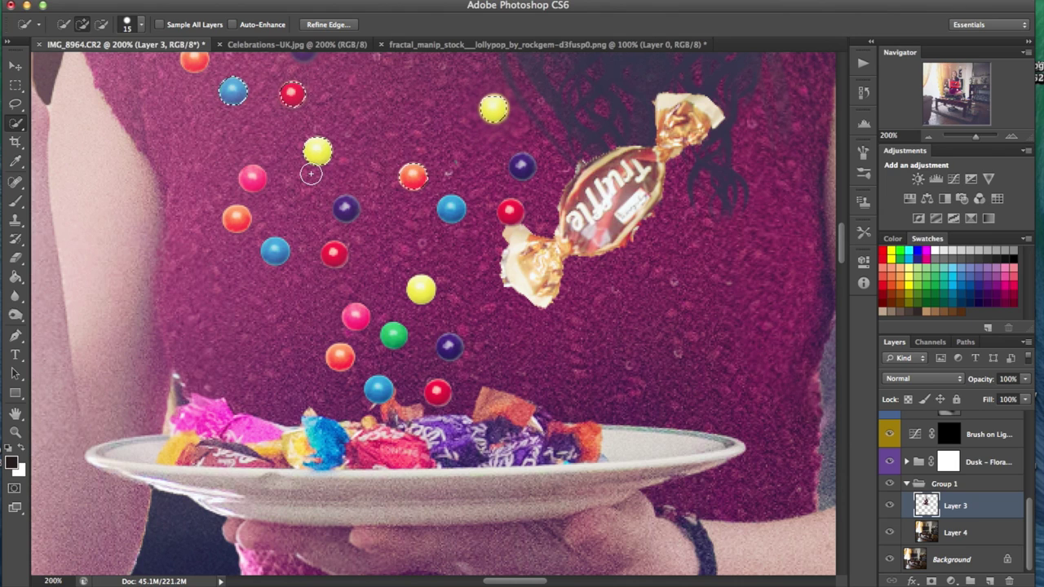
click(393, 336)
click(420, 291)
click(355, 317)
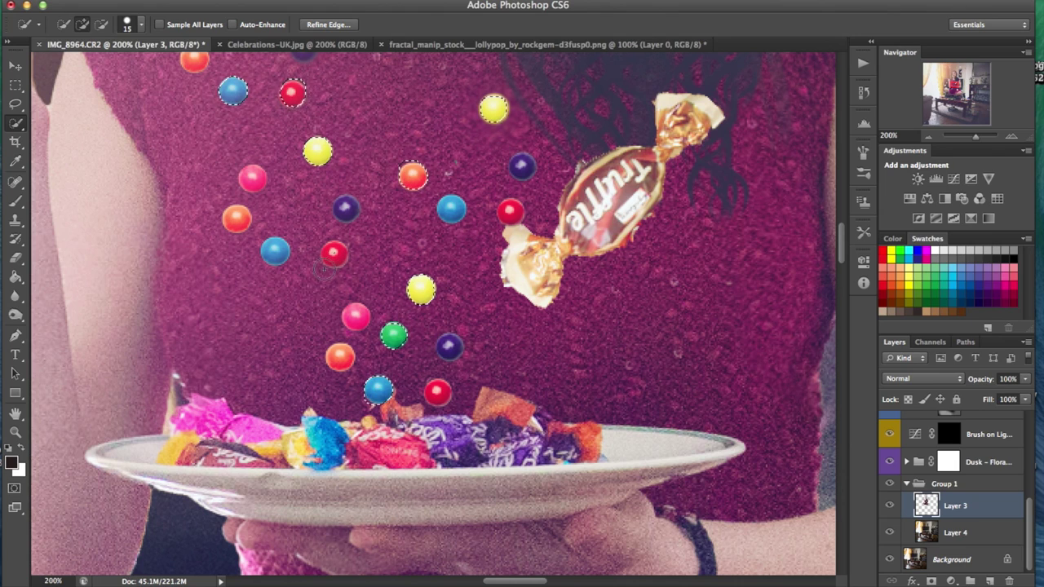
click(510, 212)
click(522, 167)
click(16, 295)
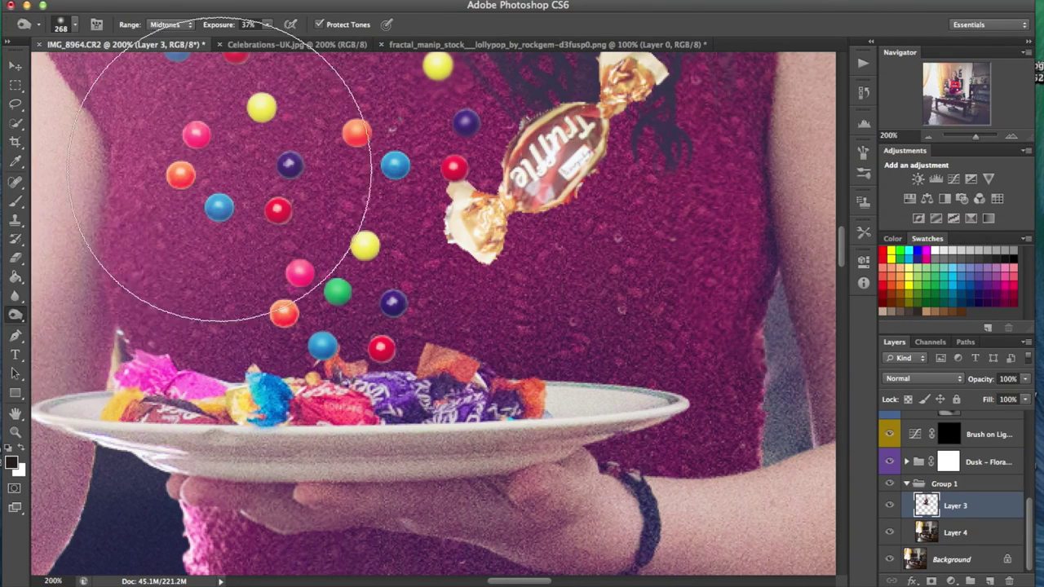
click(74, 25)
text(15)
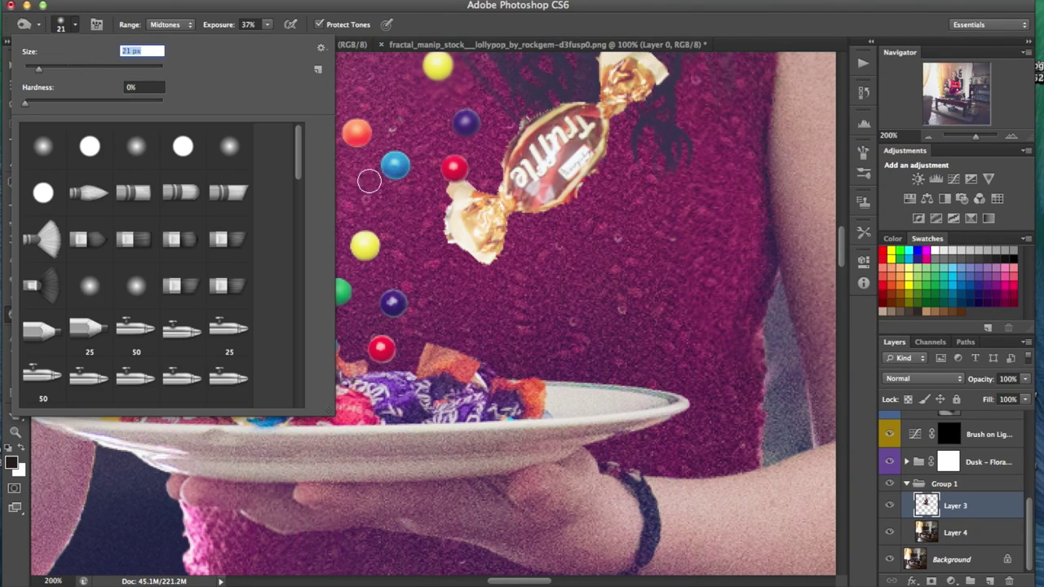
key(Return)
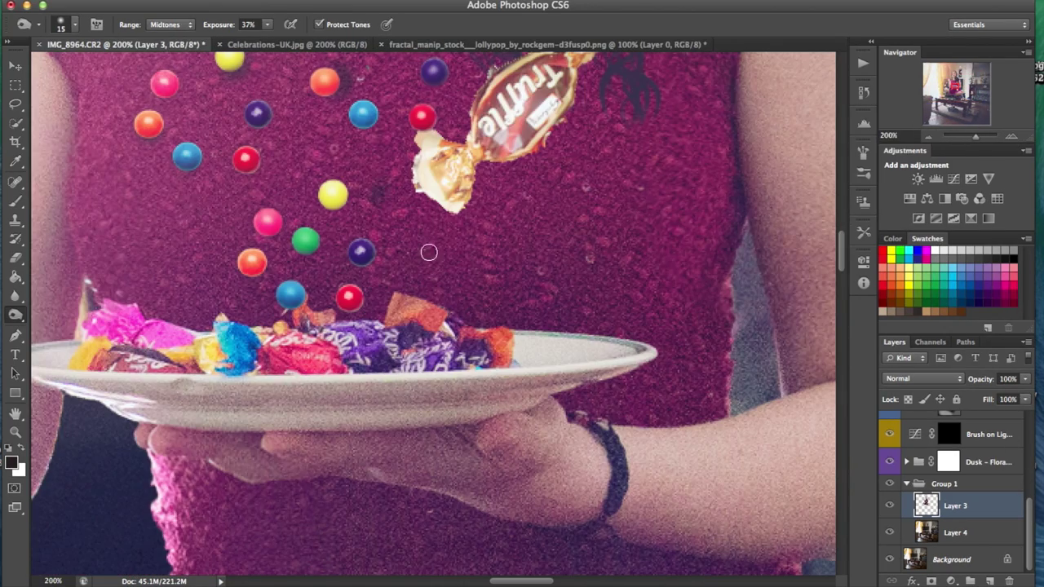
Darken the photo with Brightness at -127 and Contrast at -45
click(921, 136)
click(922, 137)
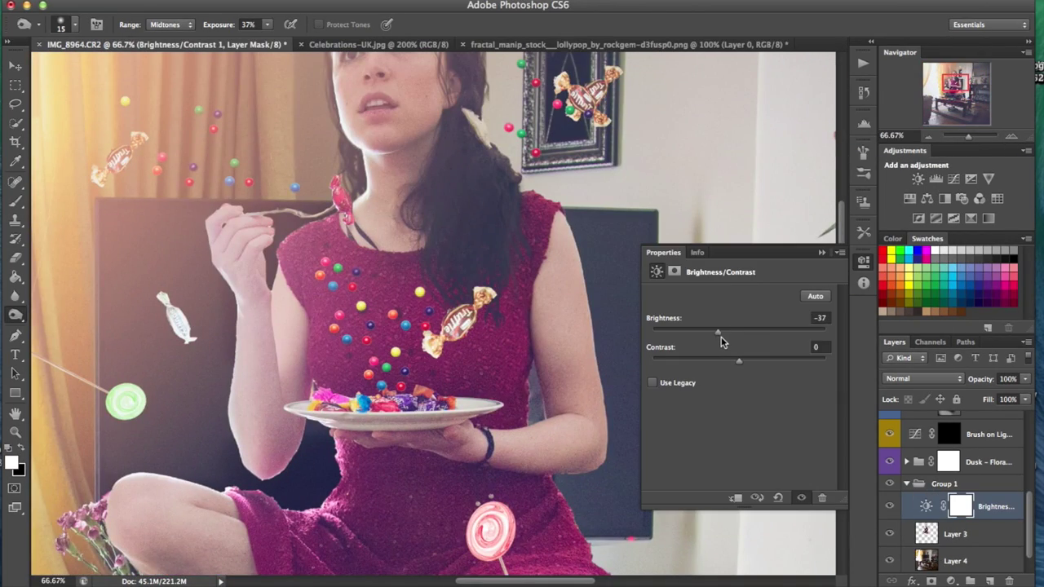
drag(721, 341, 717, 341)
drag(739, 361, 698, 367)
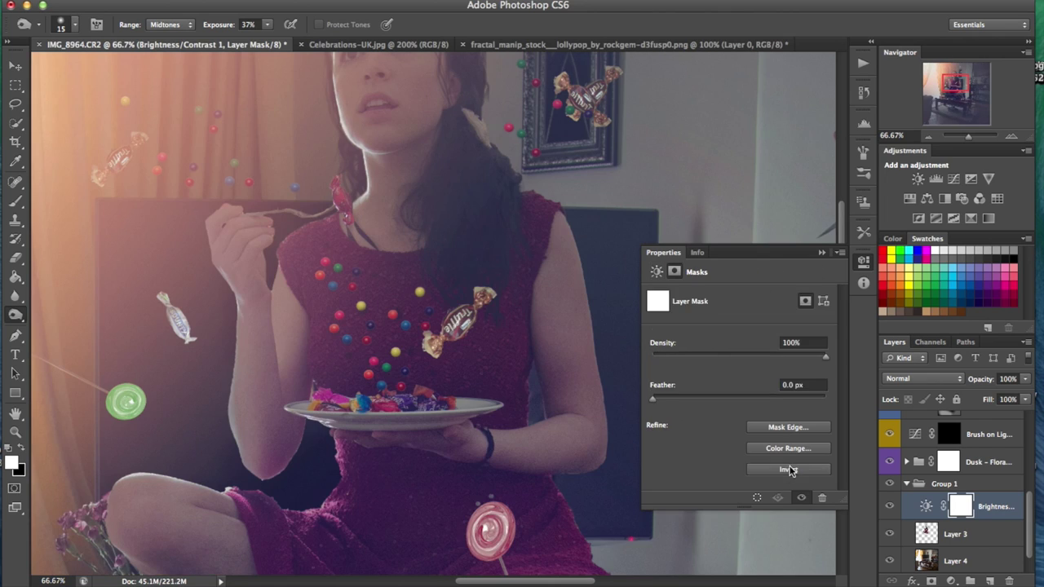
Invert the adjustment mask and set up a 28 px brush at 76% opacity
click(793, 469)
key(b)
click(66, 24)
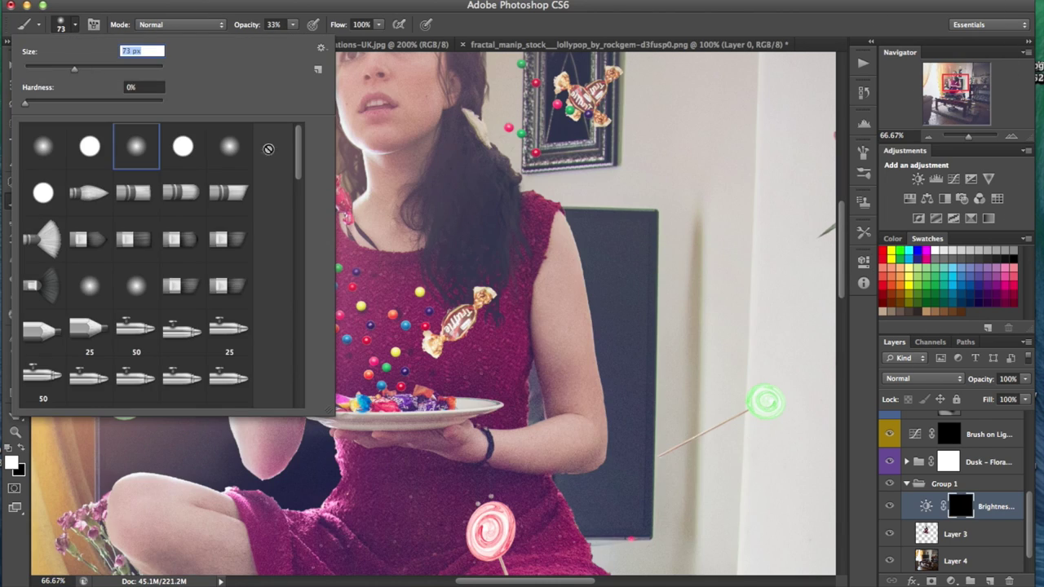
text(28)
key(Return)
key(super+1)
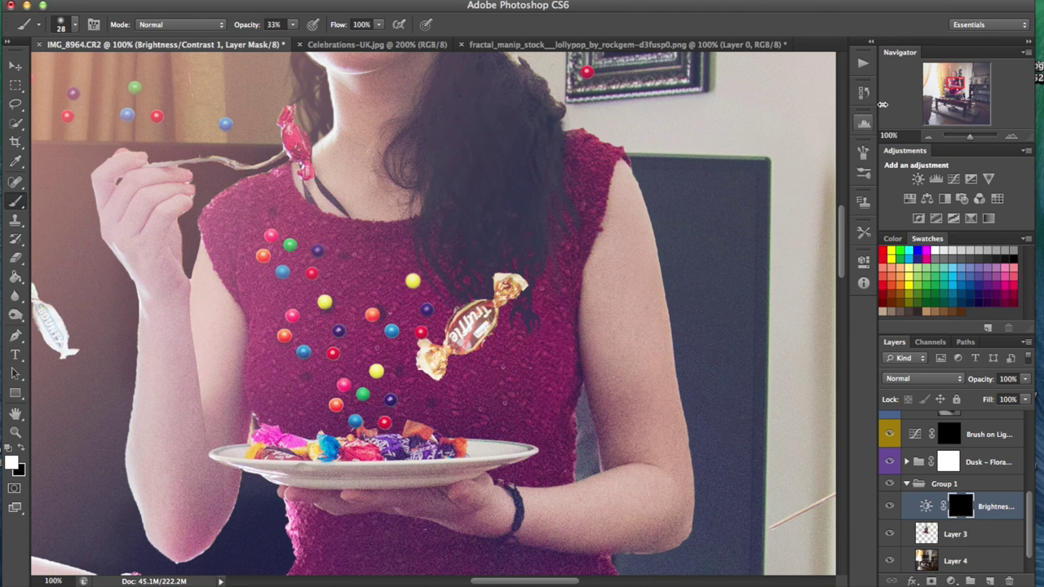
key(7)
key(6)
key(super+plus)
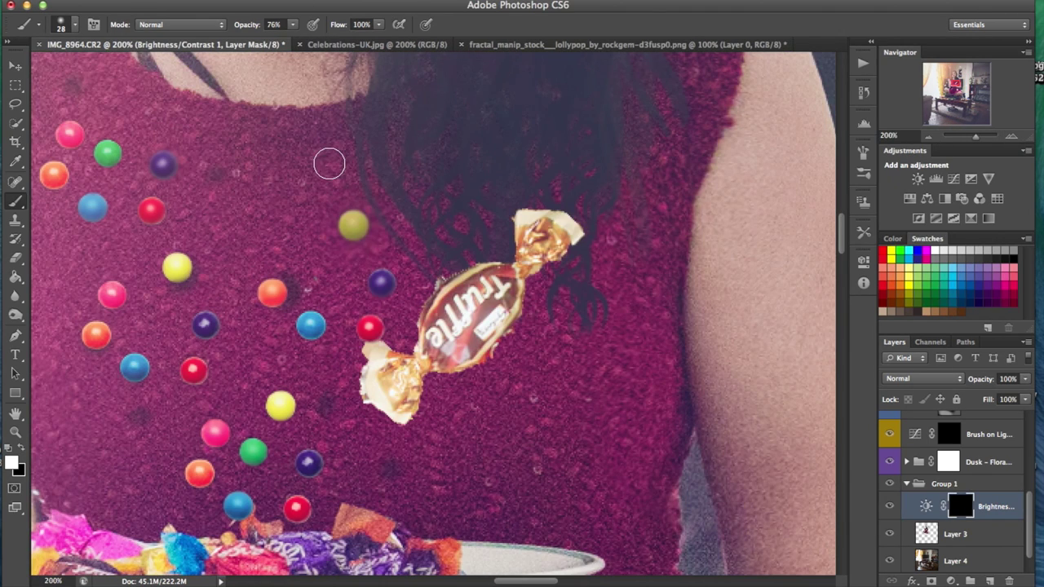
Paint a 25 px stroke over the left candy balls, then step backward to undo it
click(74, 24)
text(25)
key(Return)
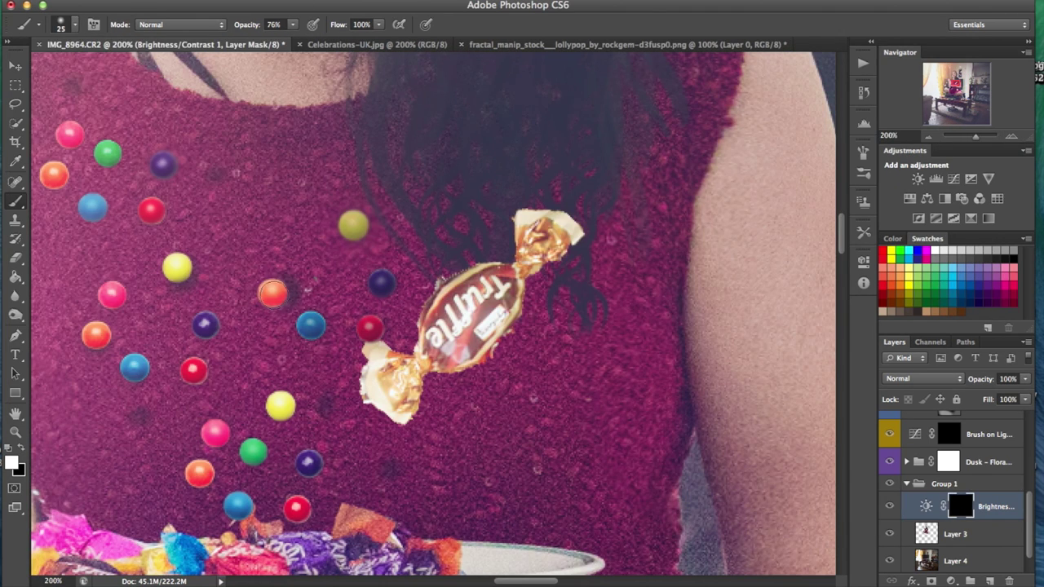
drag(272, 294, 96, 332)
click(163, 0)
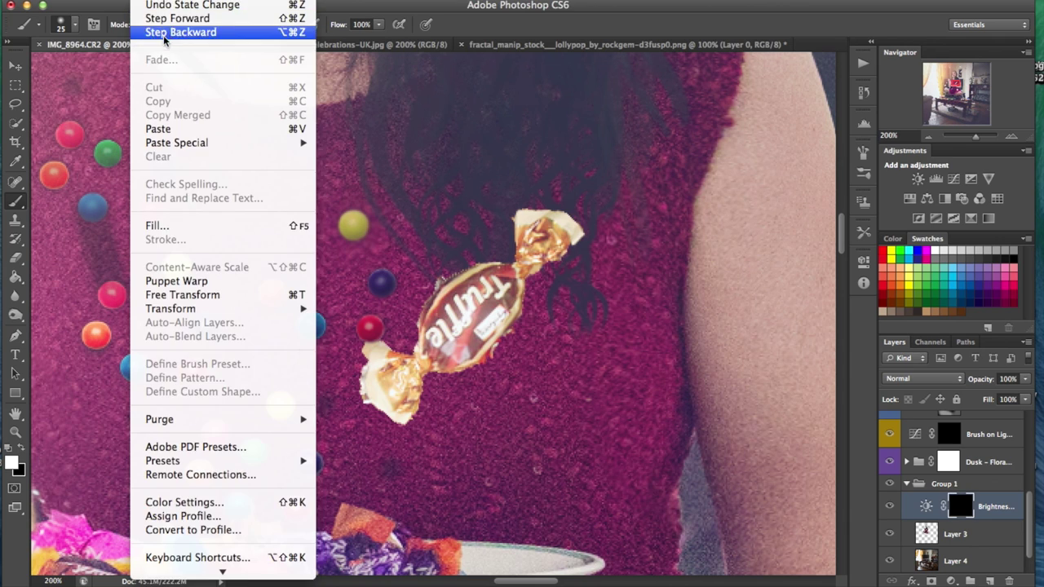
click(165, 32)
Dab darkening onto five candy balls on the dress, then bring up the star brush image results
click(93, 207)
click(114, 295)
click(178, 267)
click(282, 406)
click(240, 506)
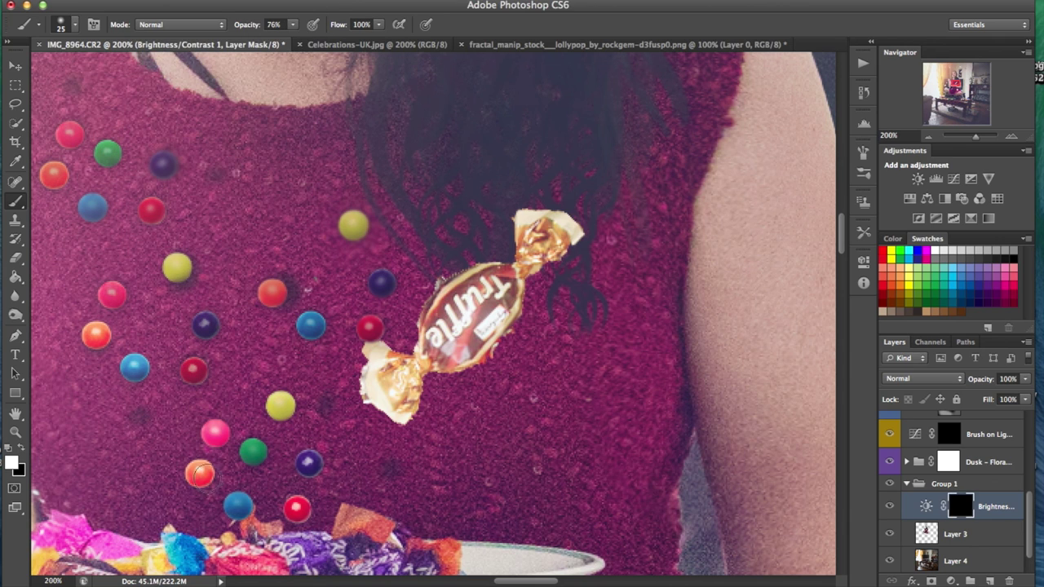
click(930, 136)
click(929, 137)
click(929, 137)
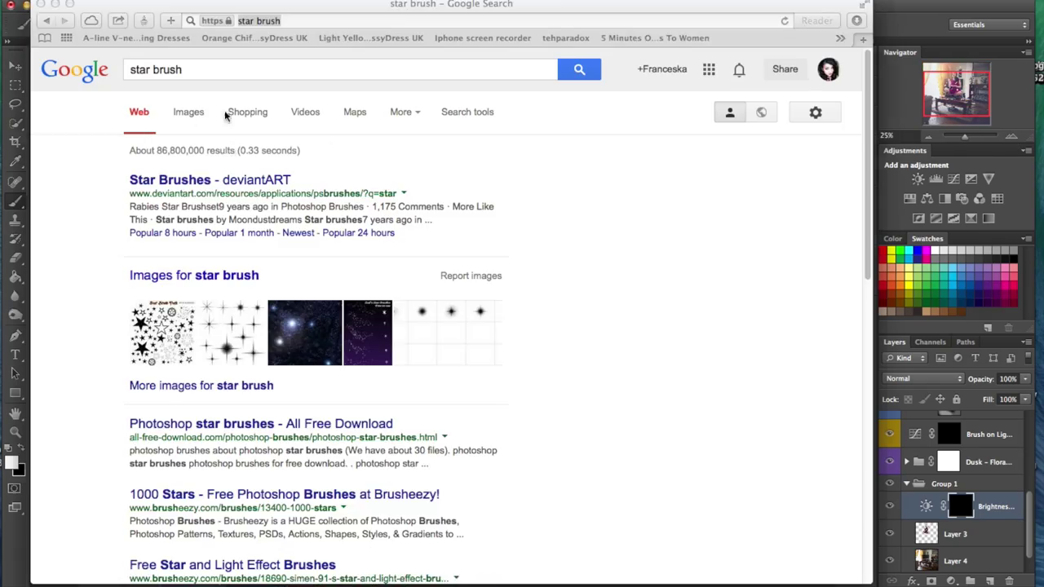
click(191, 113)
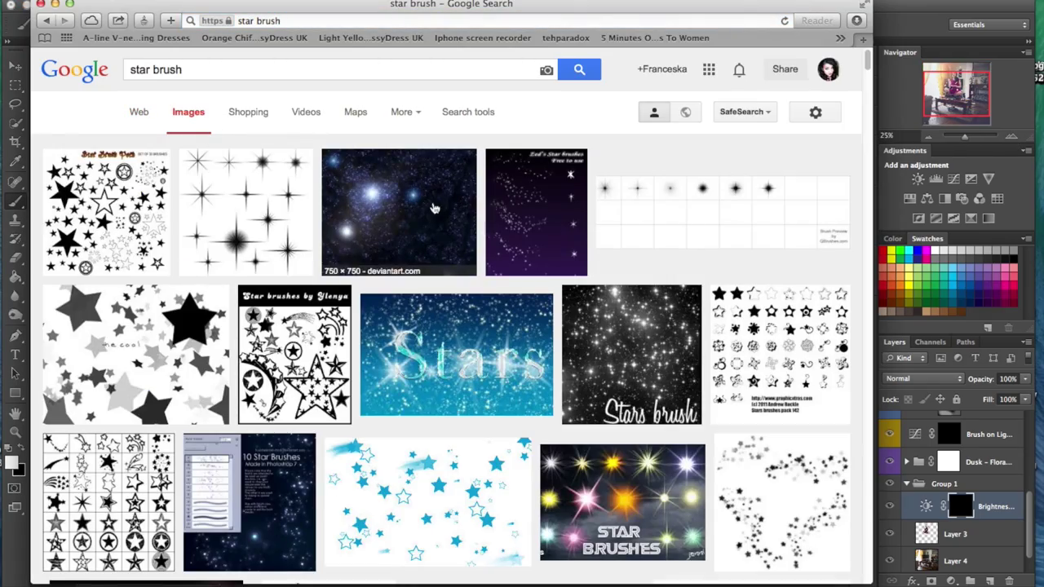
Preview the Stars image result and open the Stars brush page on deviantART
click(456, 355)
drag(866, 74, 863, 129)
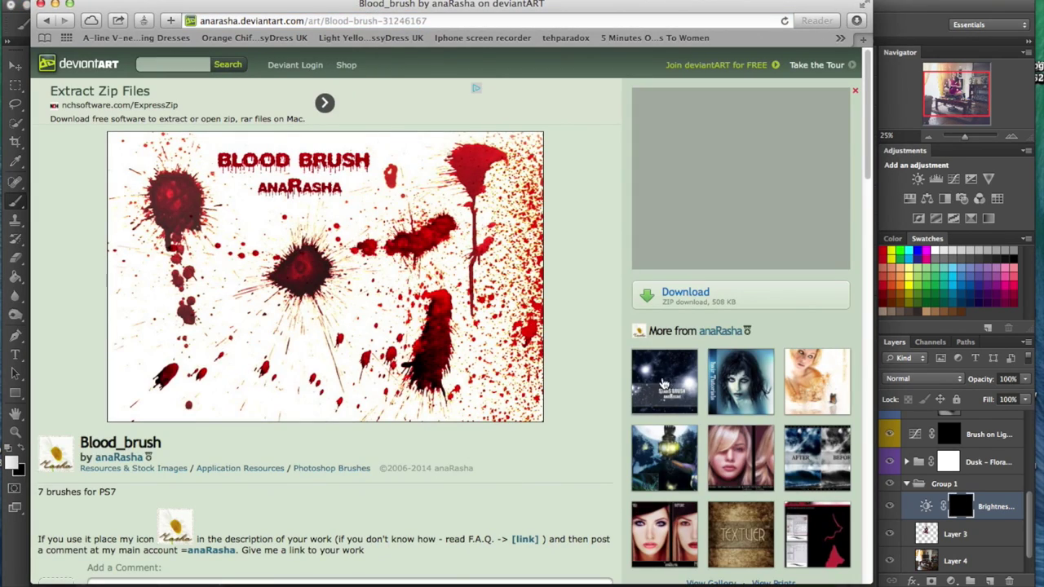
click(667, 392)
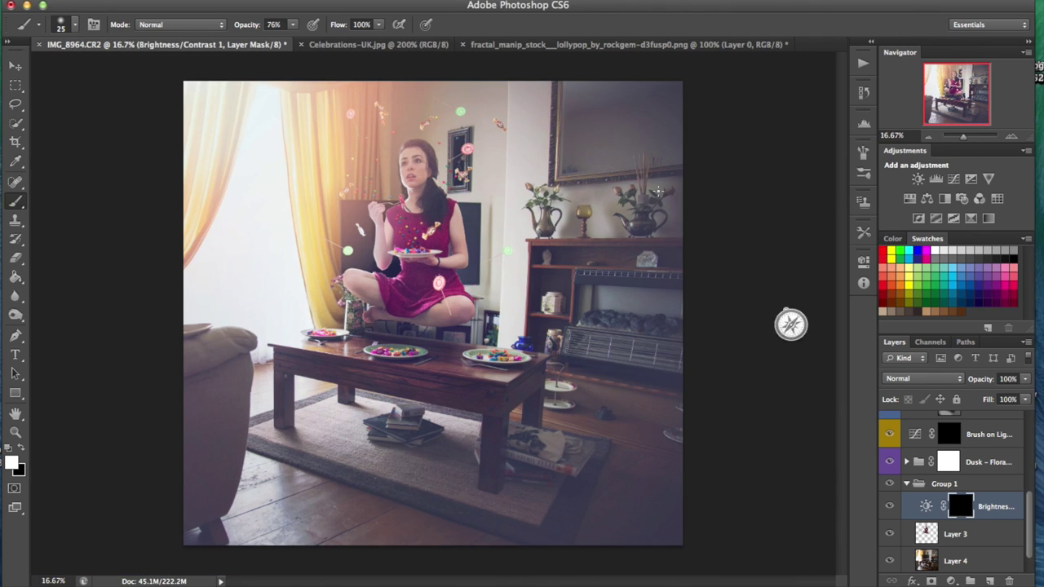
Crop the composite to a 1 x 1 square and commit the crop
click(14, 141)
click(90, 25)
click(80, 51)
drag(449, 270, 466, 280)
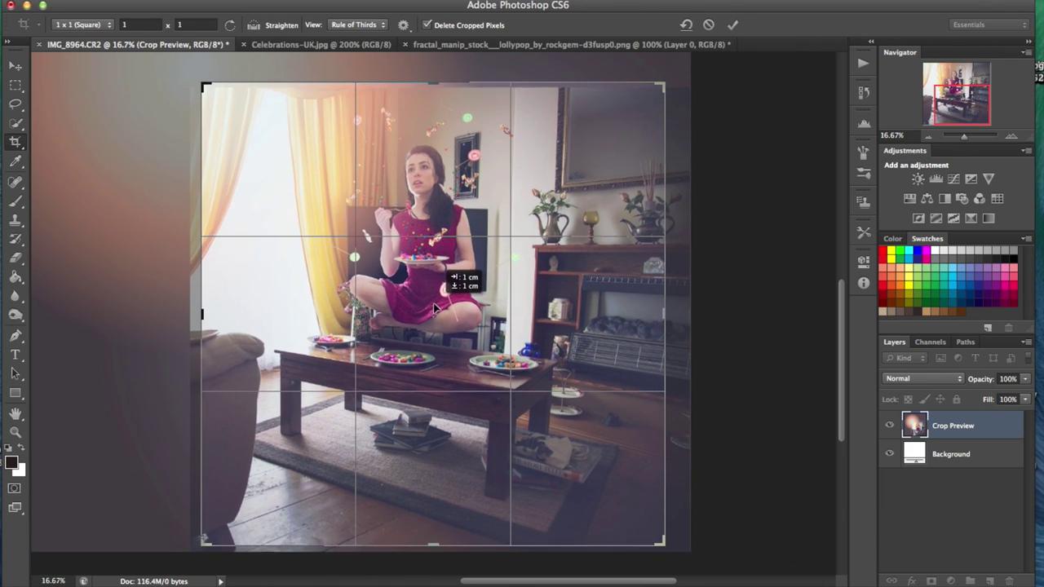
click(732, 24)
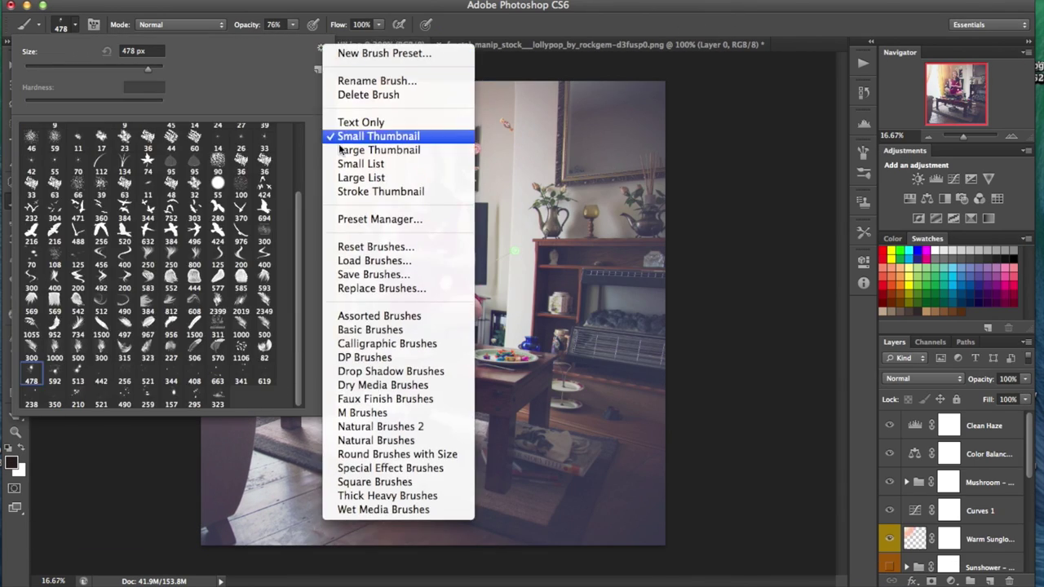
Dab sparkles near the curtain at 100% opacity using a scattered sparkle tip resized to 1921 px
key(0)
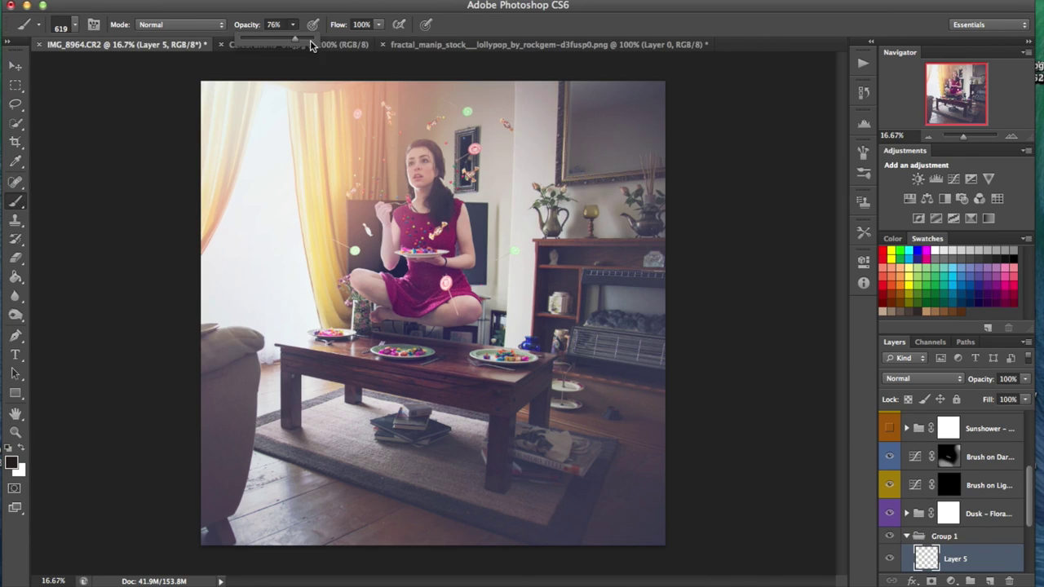
click(331, 153)
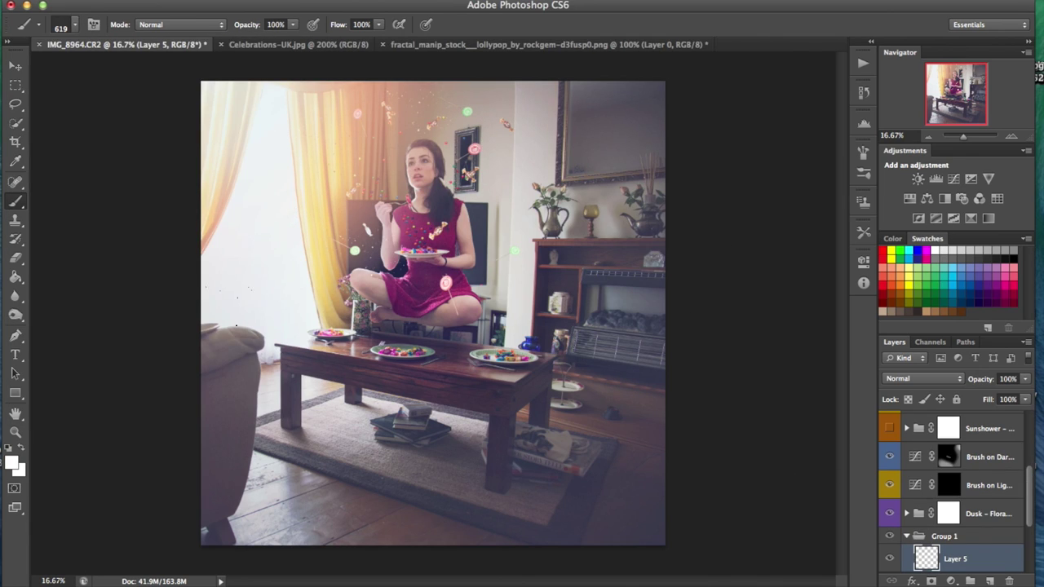
click(74, 25)
click(135, 340)
click(367, 139)
click(74, 25)
drag(138, 77, 152, 77)
key(Return)
click(75, 25)
key(Return)
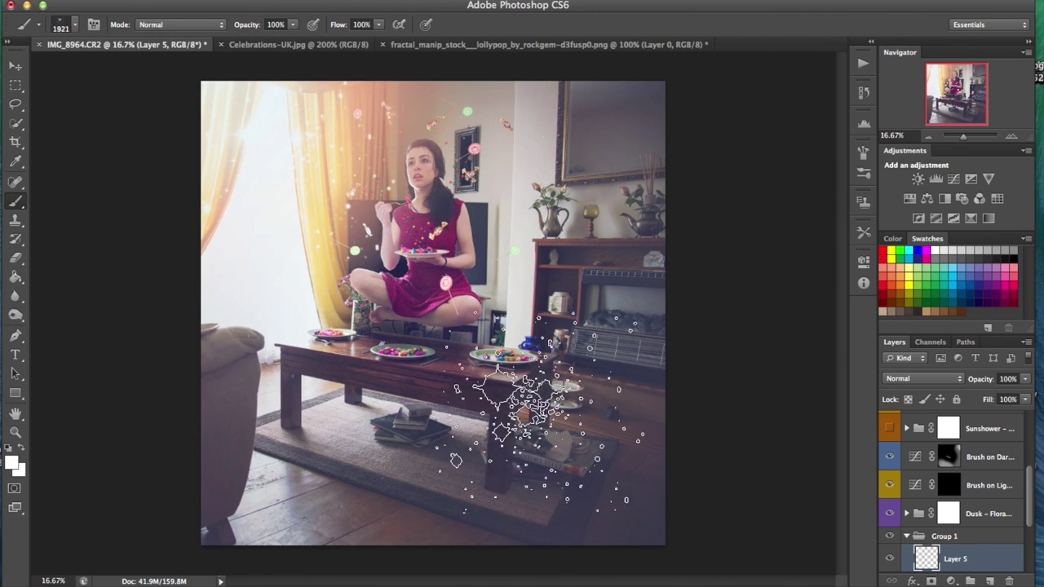
Pick a different sparkle brush tip, sized 2158 px then 569 px
key(ctrl+minus)
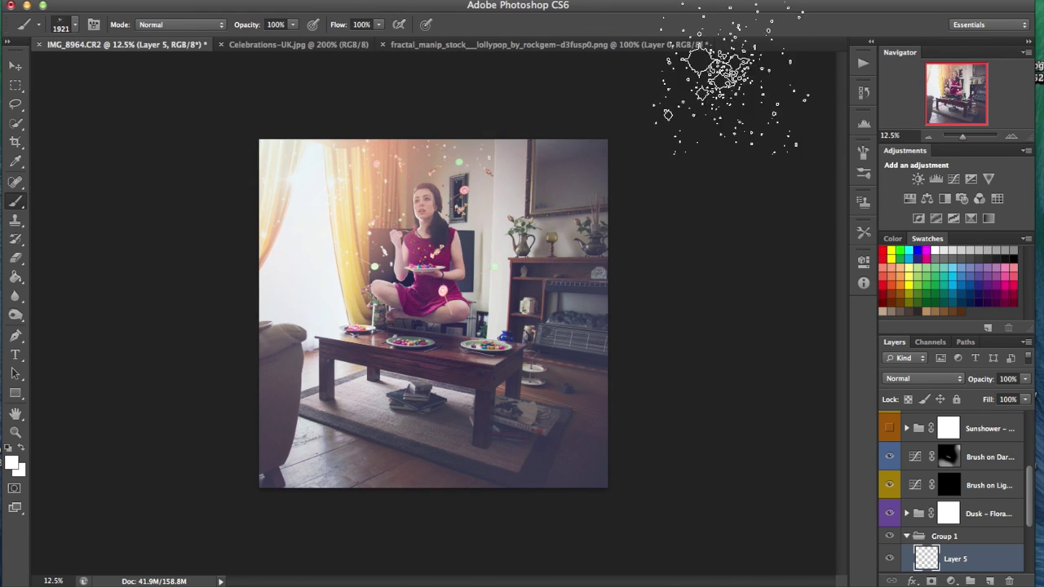
click(74, 24)
click(135, 245)
drag(130, 77, 155, 76)
key(Return)
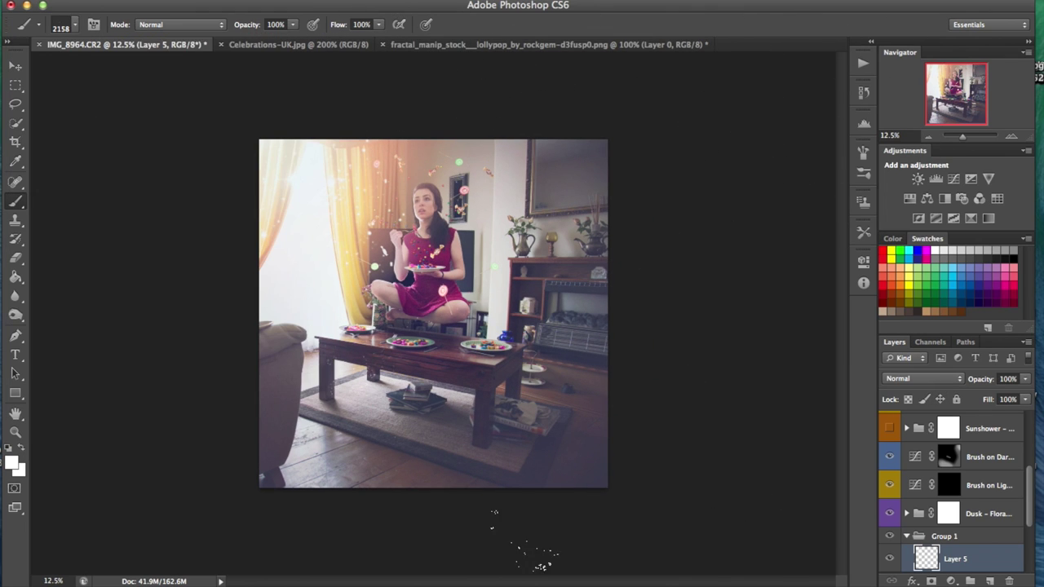
key(ctrl+plus)
key(ctrl+plus)
key(ctrl+plus)
click(75, 24)
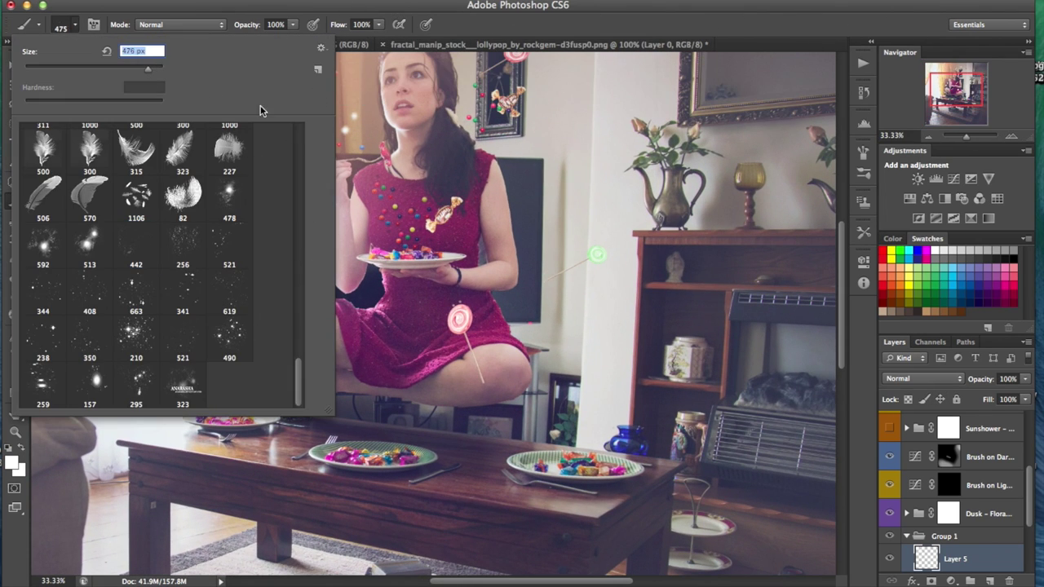
text(569)
key(Return)
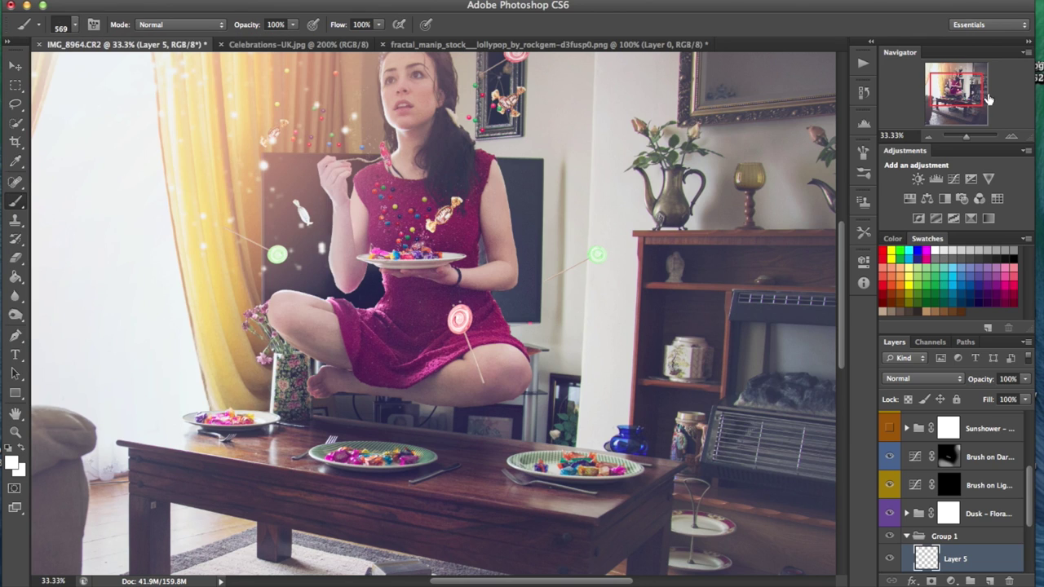
key(ctrl+minus)
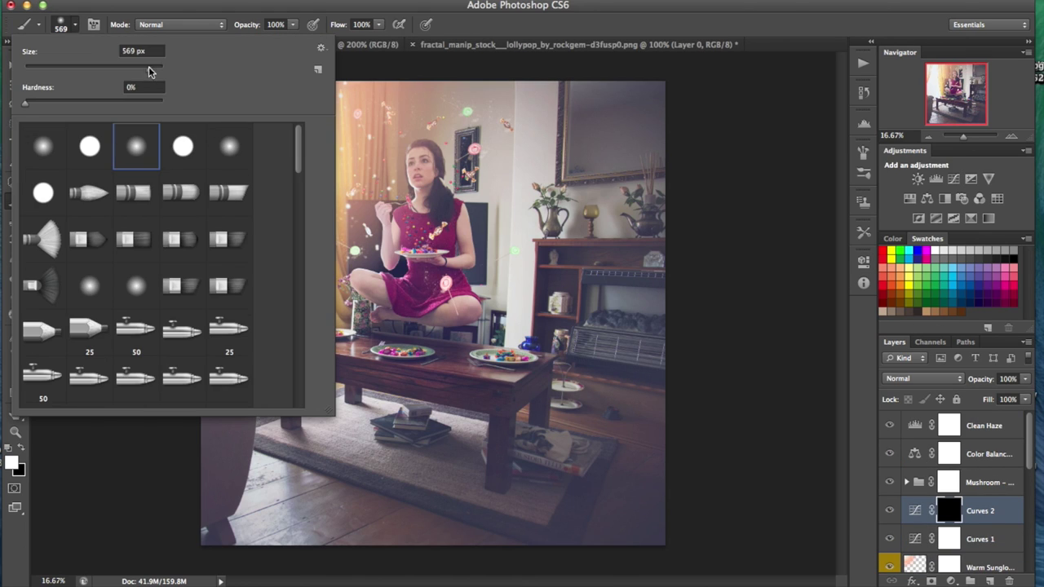
Paint the Curves 2 mask at 54% brush opacity, then start Save As into Dropbox
drag(149, 72, 160, 71)
key(Return)
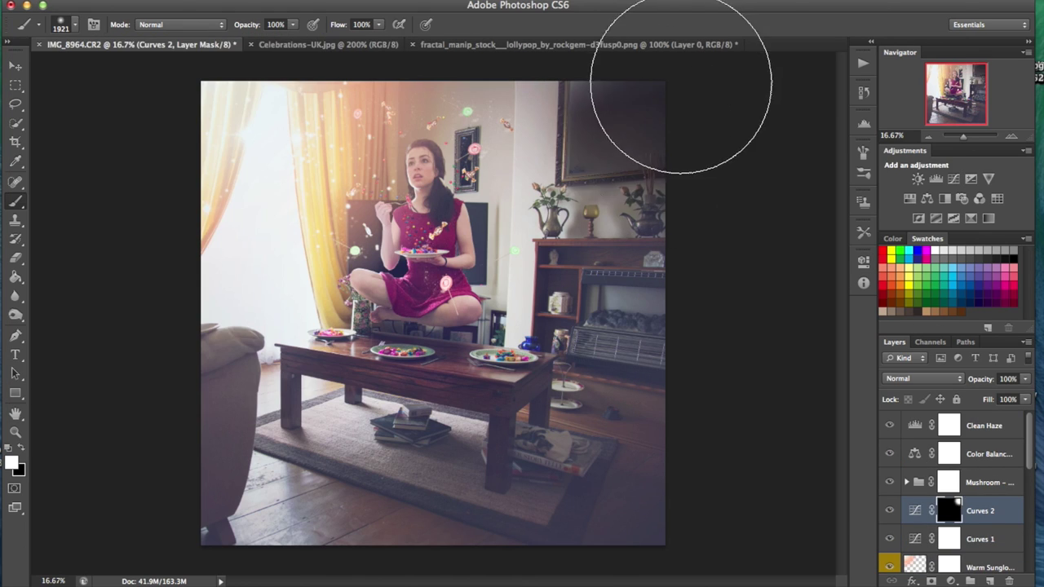
key(5)
key(4)
drag(544, 482, 245, 489)
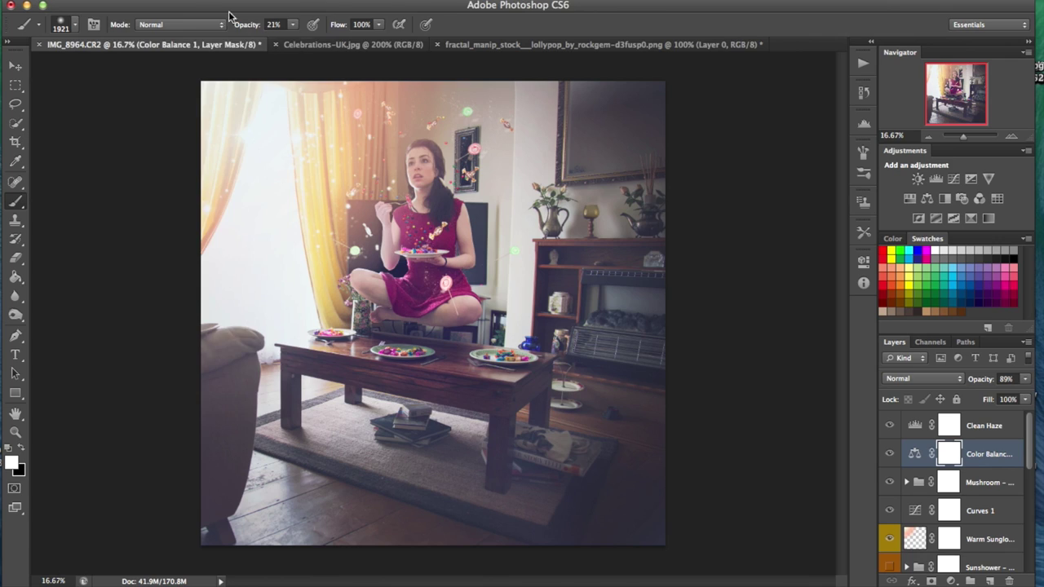
key(super+shift+s)
click(303, 154)
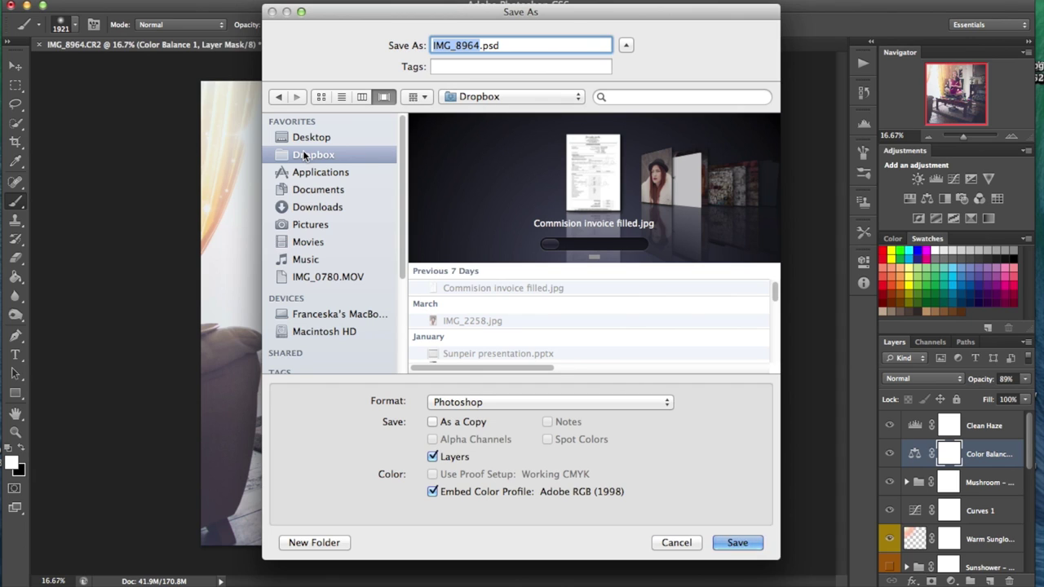
Save IMG_8964.psd to the Desktop and set the brush size to 2632 px
click(311, 137)
click(735, 543)
click(75, 25)
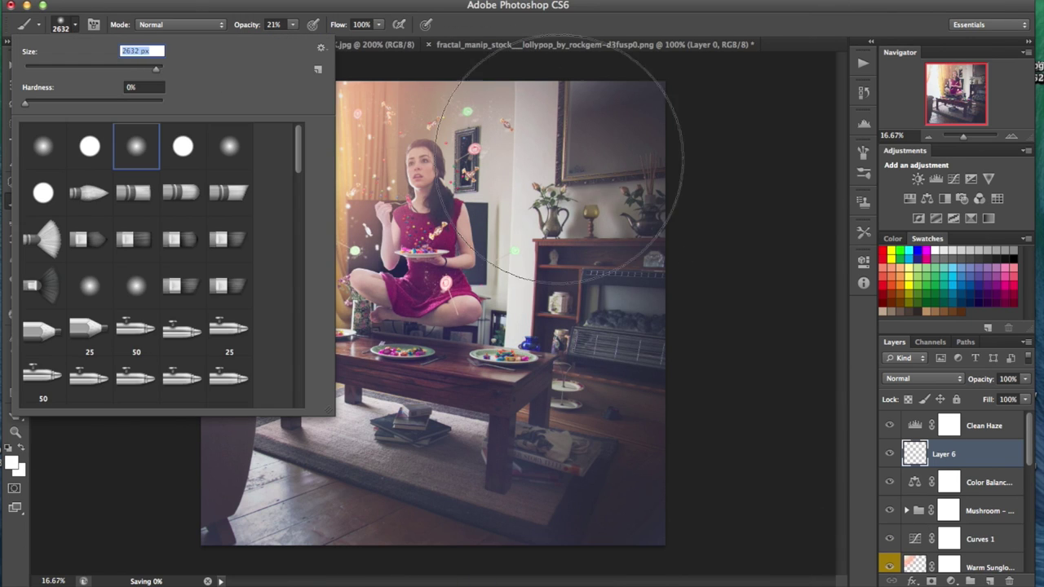
text(2632)
key(Return)
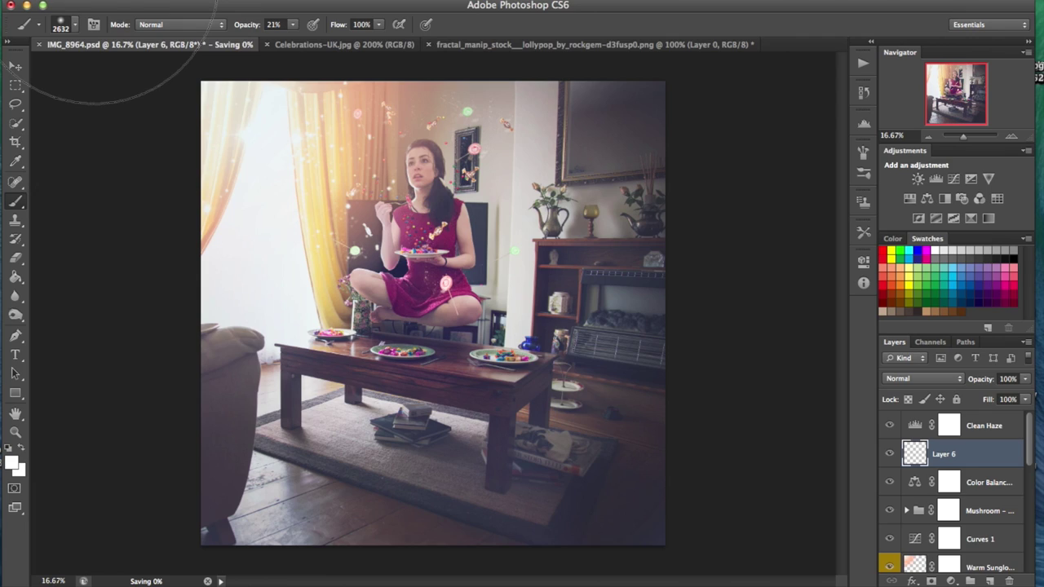